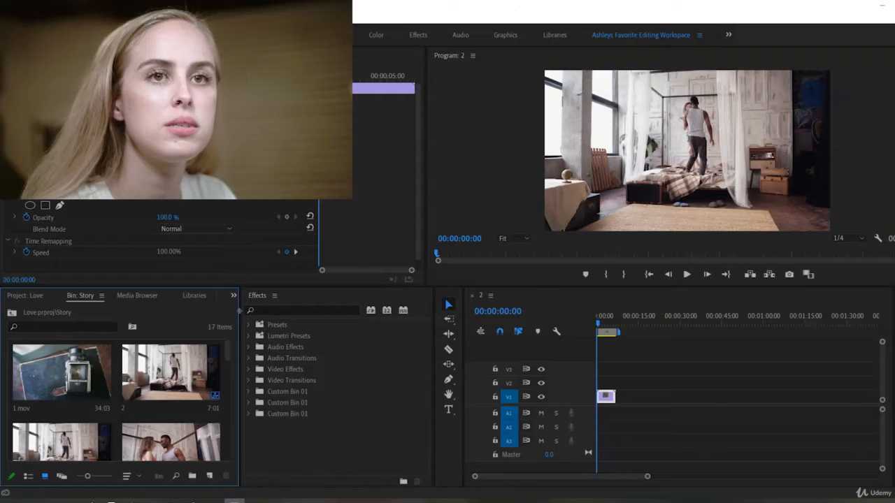
Widen the Story bin to show larger clip thumbnails and load 1.mov for previewing as a source clip.
{"action": "left_click_drag", "start_coordinate": [242, 313], "coordinate": [402, 313]}
{"action": "left_click", "coordinate": [65, 370]}
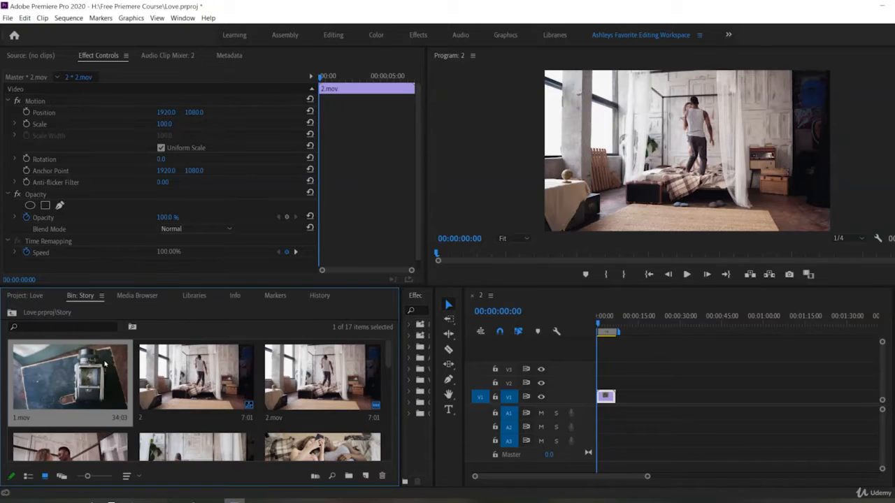
{"action": "double_click", "coordinate": [28, 380]}
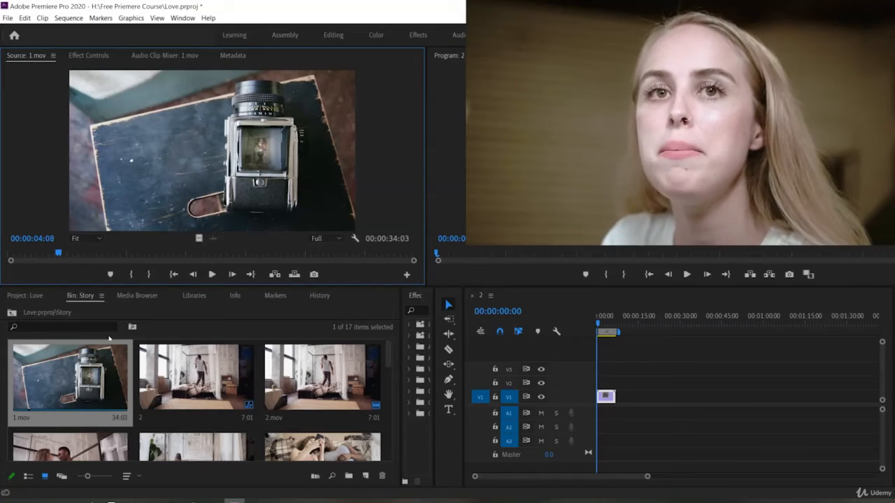
Mark a trial in/out range of 4:21 on 1.mov, starting at about 00:00:12:19.
{"action": "left_click_drag", "start_coordinate": [38, 253], "coordinate": [160, 255]}
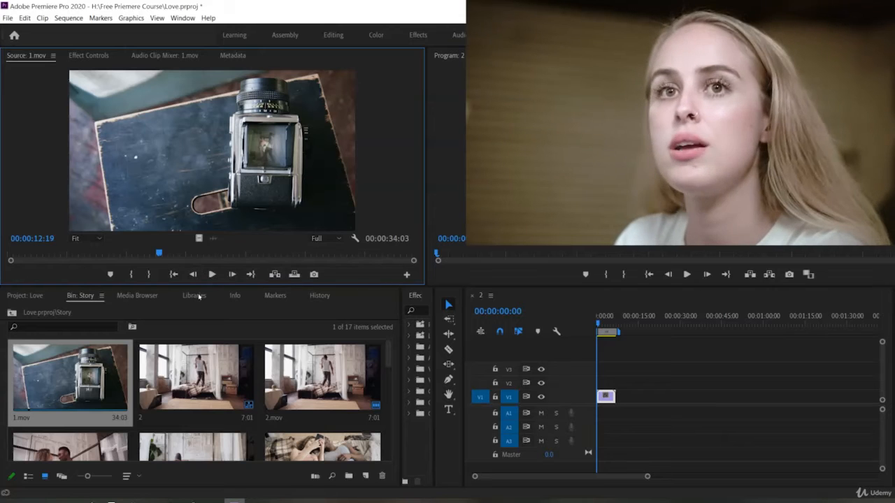
{"action": "key", "text": "i"}
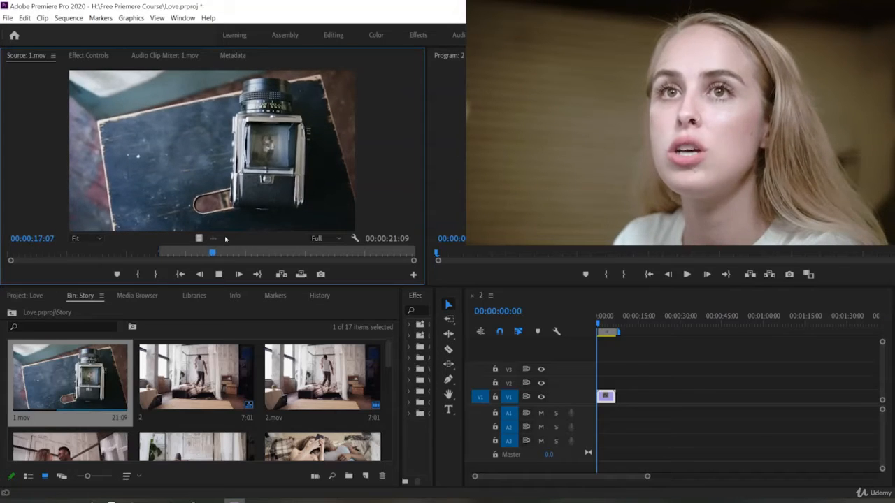
{"action": "key", "text": "o"}
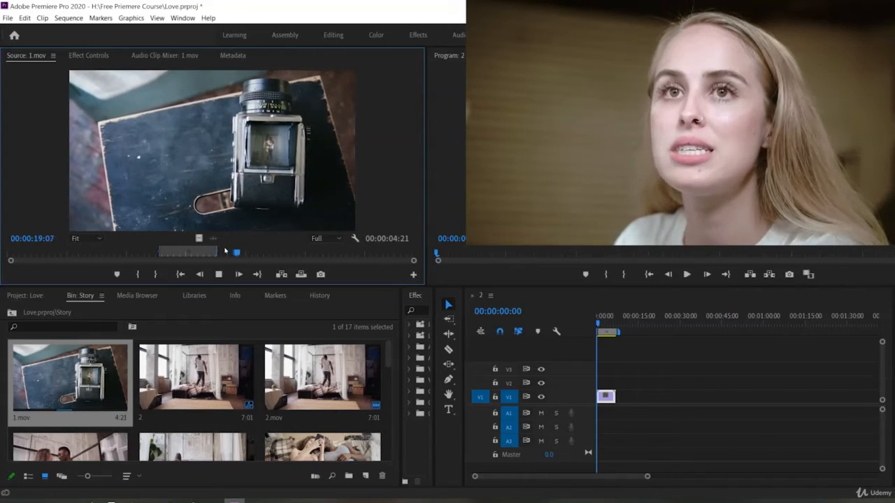
{"action": "left_click", "coordinate": [181, 254]}
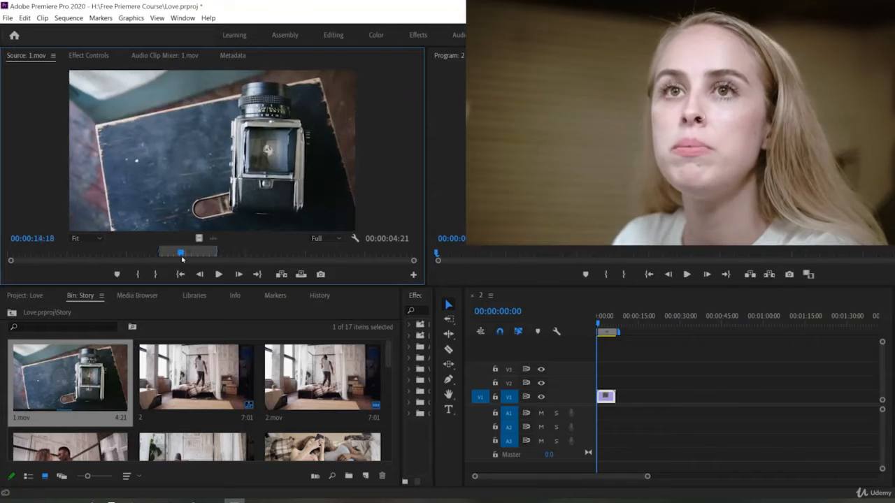
Mark a 3:21 in/out range on 1.mov starting at about 00:00:05:13.
{"action": "left_click_drag", "start_coordinate": [182, 258], "coordinate": [74, 261]}
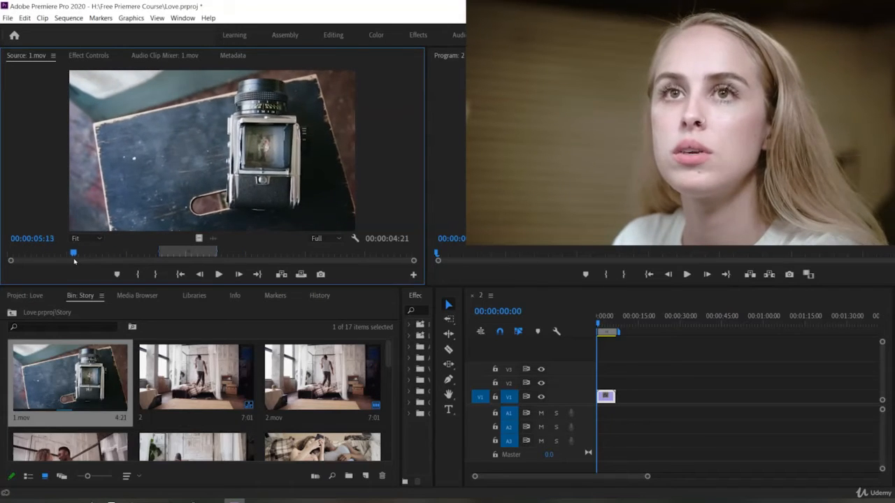
{"action": "key", "text": "i"}
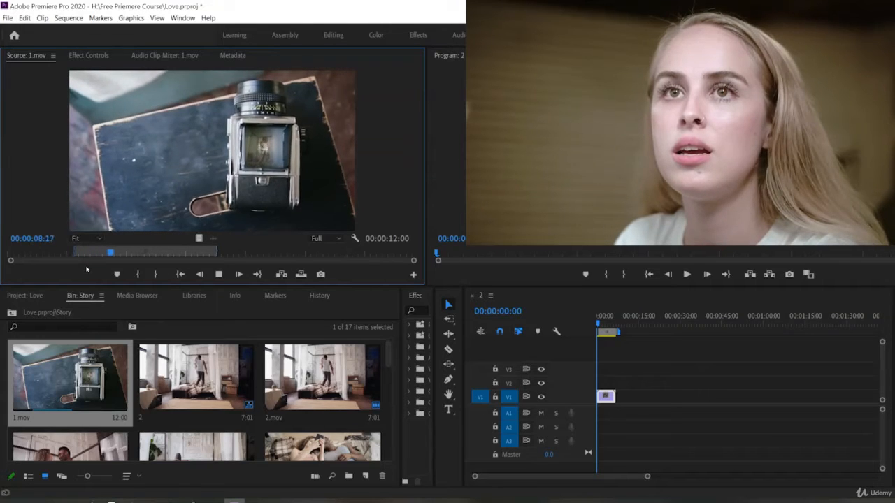
{"action": "key", "text": "o"}
{"action": "key", "text": "space"}
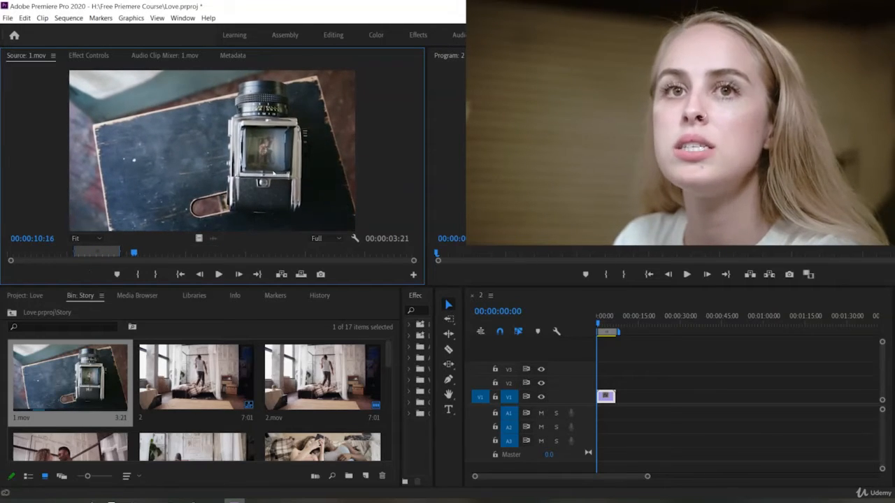
Place the marked part of 1.mov on track V2 at the sequence start and remove the existing clip from V1.
{"action": "left_click_drag", "start_coordinate": [219, 171], "coordinate": [597, 338]}
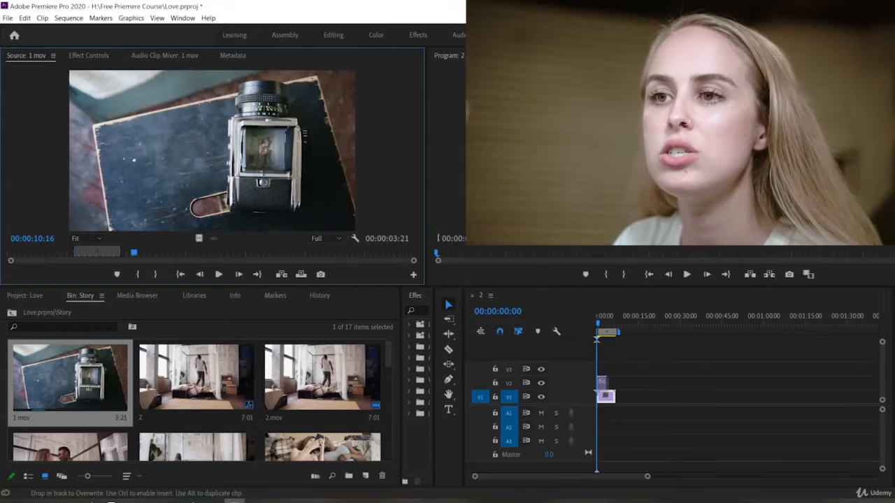
{"action": "left_click_drag", "start_coordinate": [586, 383], "coordinate": [589, 384]}
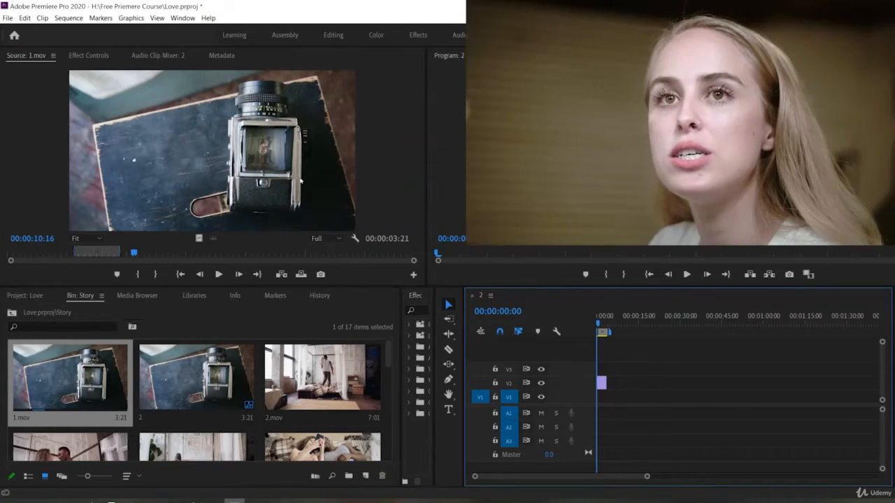
Load 2.mov as the source clip and mark a 2:11 in/out range ending at 00:00:06:07.
{"action": "double_click", "coordinate": [303, 393]}
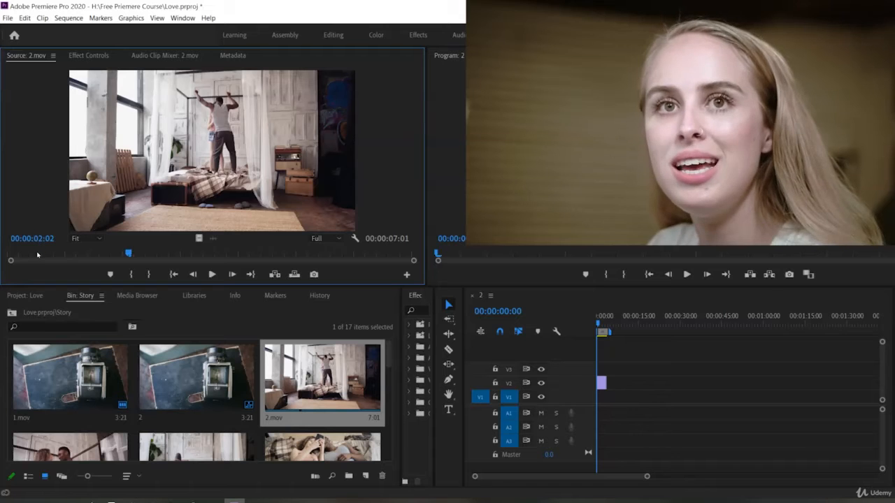
{"action": "left_click_drag", "start_coordinate": [38, 255], "coordinate": [233, 255]}
{"action": "key", "text": "i"}
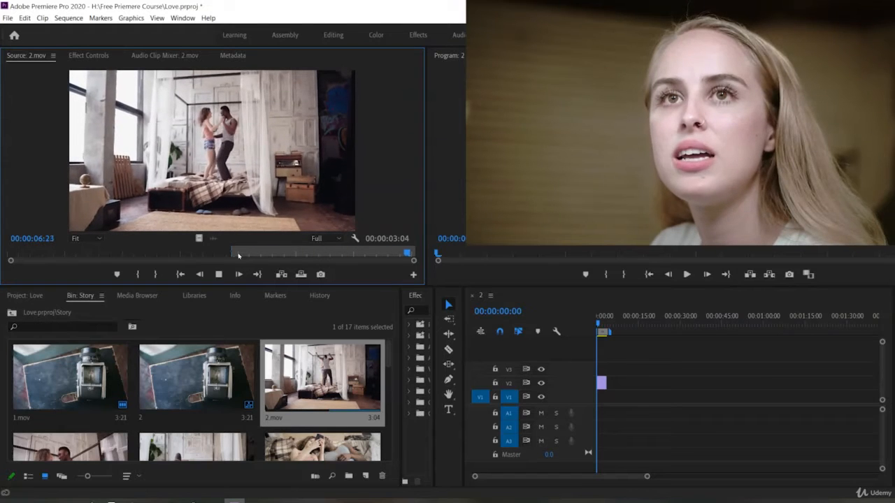
{"action": "left_click_drag", "start_coordinate": [409, 254], "coordinate": [370, 253]}
{"action": "key", "text": "o"}
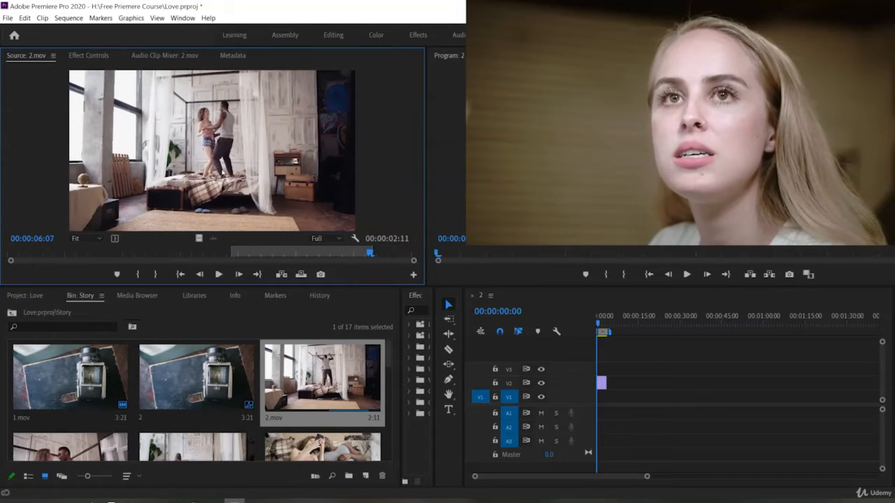
Insert the marked part of 2.mov on V1 at 00:00:03:15, then move the 1.mov clip down to V1 in front of it.
{"action": "left_click_drag", "start_coordinate": [439, 266], "coordinate": [606, 382]}
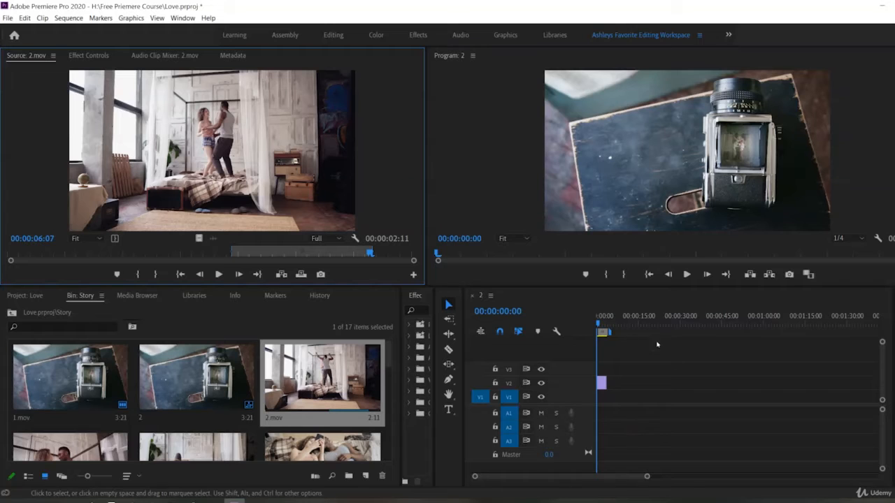
{"action": "left_click_drag", "start_coordinate": [600, 326], "coordinate": [607, 329]}
{"action": "left_click_drag", "start_coordinate": [280, 161], "coordinate": [220, 113]}
{"action": "left_click_drag", "start_coordinate": [340, 355], "coordinate": [256, 171]}
{"action": "left_click", "coordinate": [224, 241]}
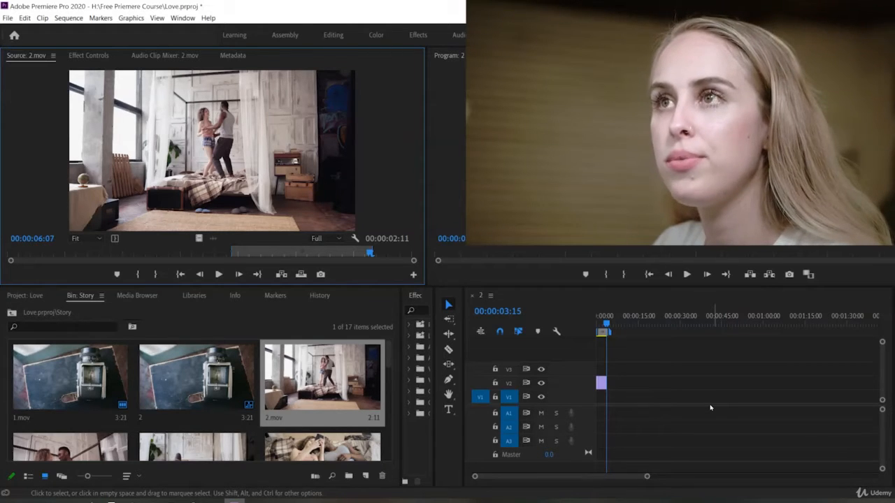
{"action": "key", "text": "comma"}
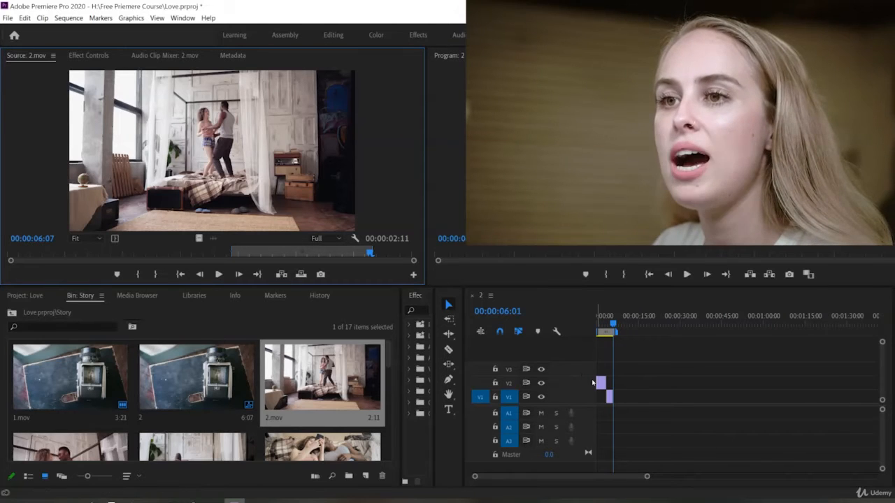
{"action": "left_click_drag", "start_coordinate": [599, 383], "coordinate": [595, 400]}
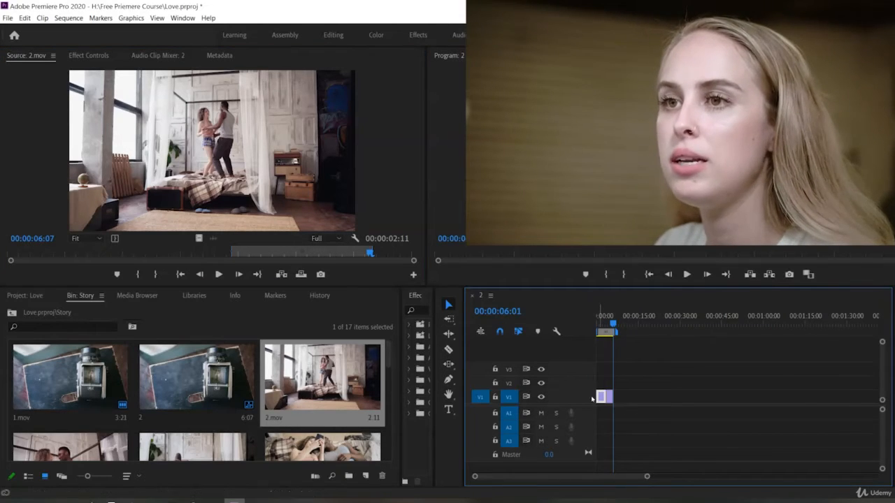
Play the sequence across the cut from 1.mov to 2.mov to check the framing.
{"action": "left_click", "coordinate": [606, 321]}
{"action": "key", "text": "space"}
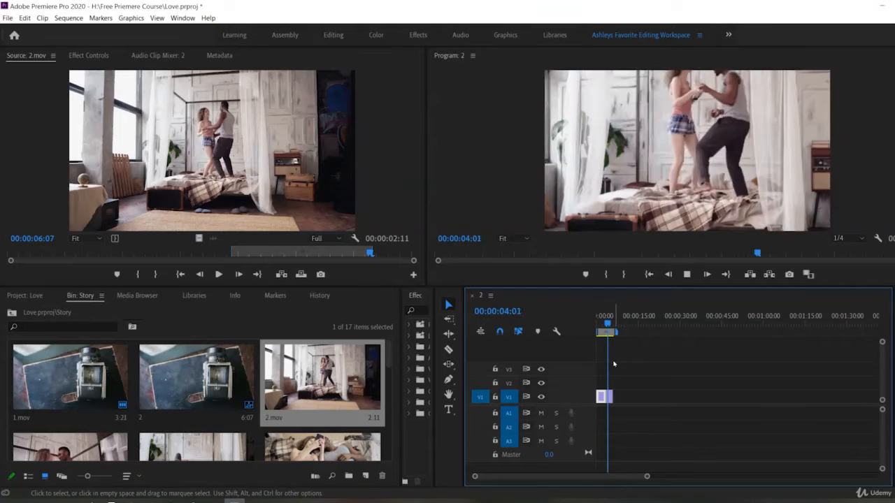
{"action": "key", "text": "space"}
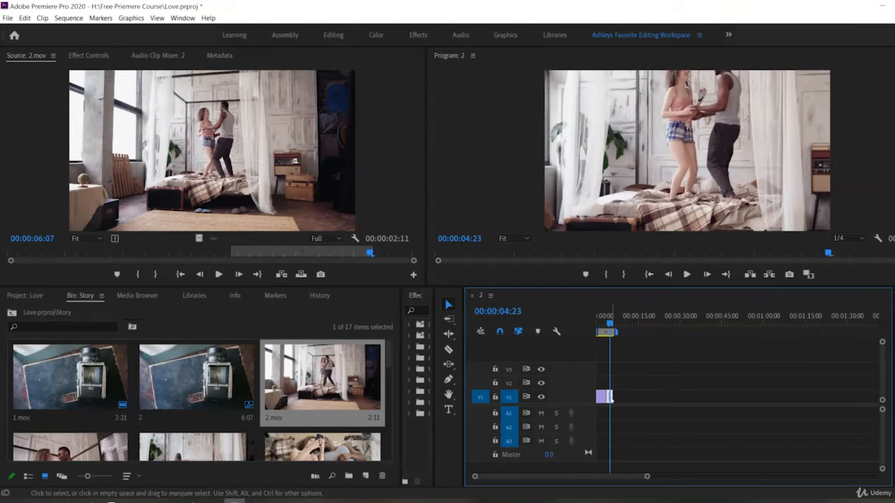
Set the scale of the 2.mov clip in the sequence to 50 and deselect it.
{"action": "left_click", "coordinate": [613, 396]}
{"action": "left_click_drag", "start_coordinate": [613, 396], "coordinate": [612, 399]}
{"action": "left_click", "coordinate": [610, 399]}
{"action": "left_click", "coordinate": [86, 56]}
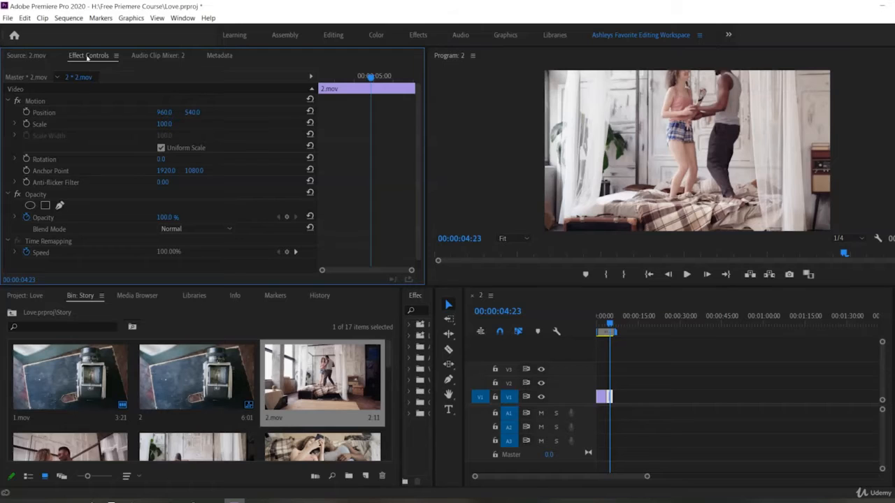
{"action": "left_click", "coordinate": [164, 124]}
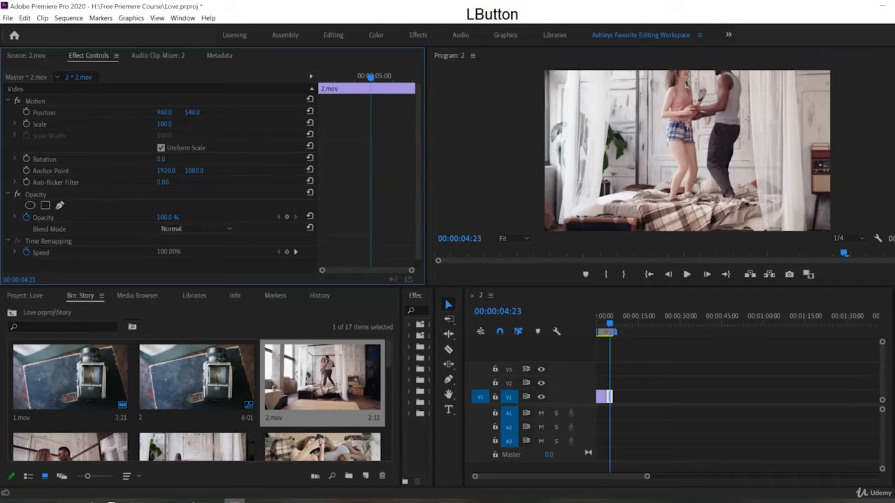
{"action": "left_click_drag", "start_coordinate": [165, 124], "coordinate": [129, 123]}
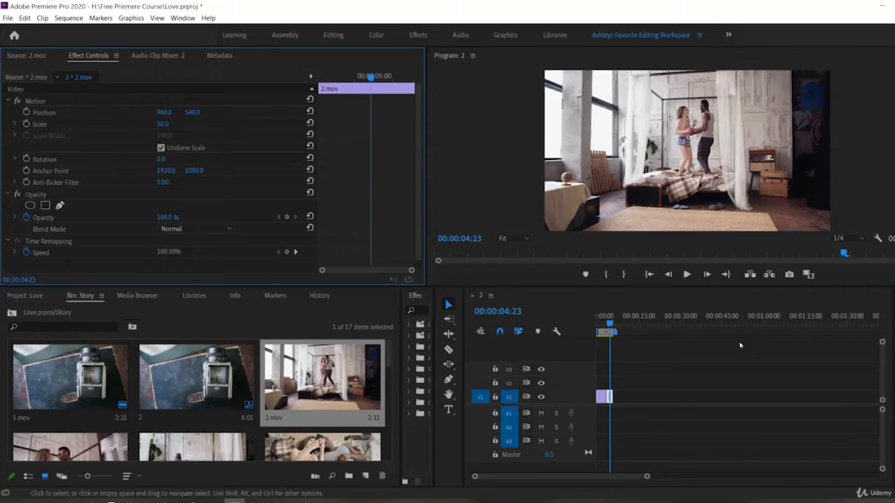
{"action": "left_click", "coordinate": [636, 377]}
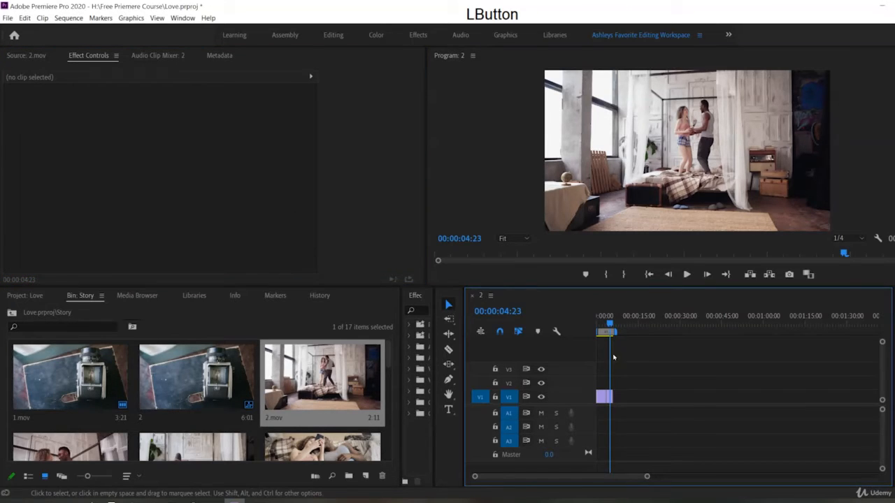
Play the sequence from the beginning into the 2.mov clip to review the edit.
{"action": "left_click_drag", "start_coordinate": [610, 324], "coordinate": [574, 336]}
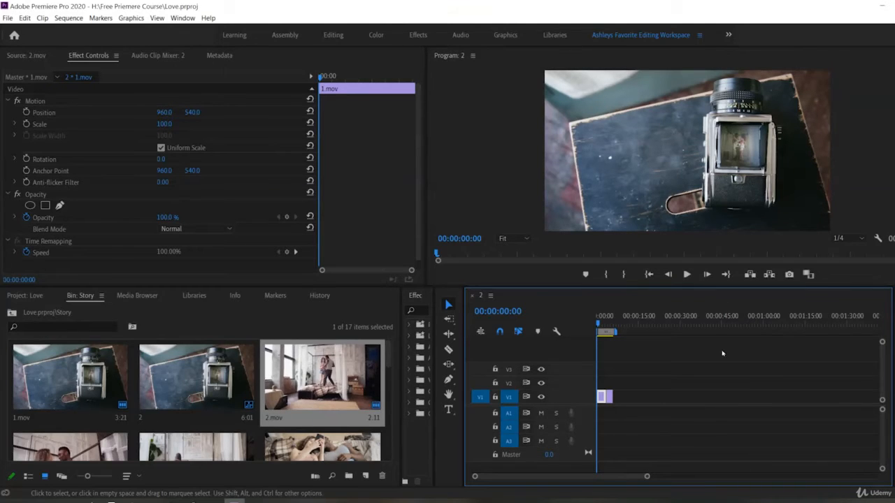
{"action": "key", "text": "space"}
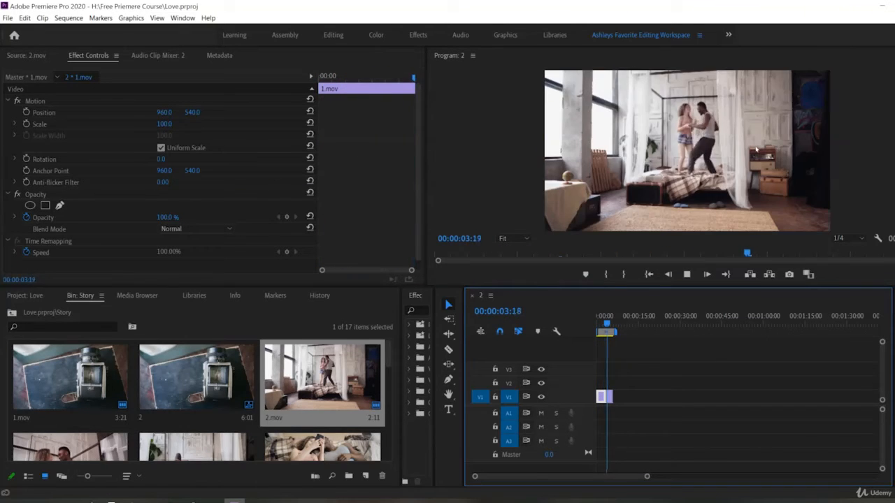
{"action": "key", "text": "space"}
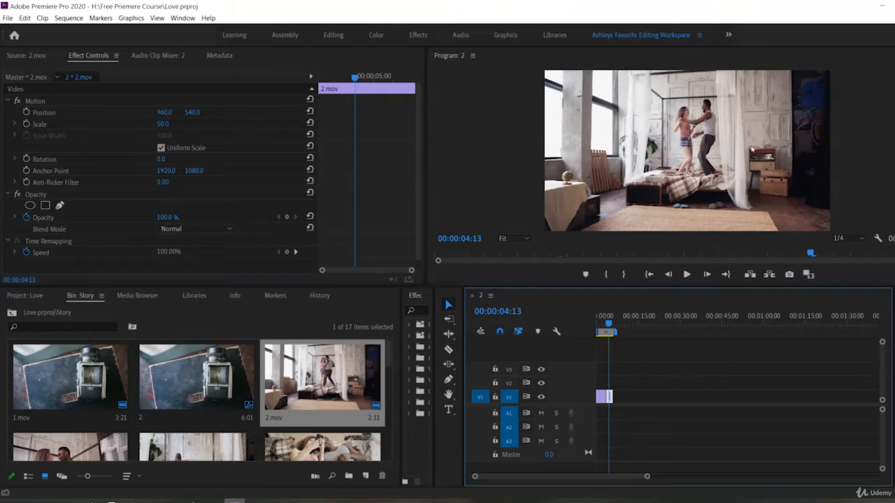
Move the playhead to 00:00:02:15 and try different timeline zoom levels, finishing zoomed in on the two clips.
{"action": "left_click", "coordinate": [606, 327]}
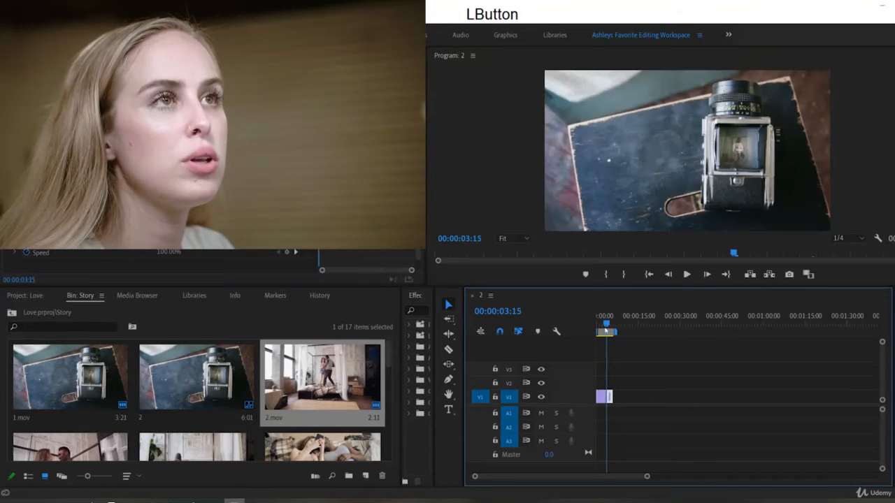
{"action": "left_click_drag", "start_coordinate": [606, 331], "coordinate": [603, 331]}
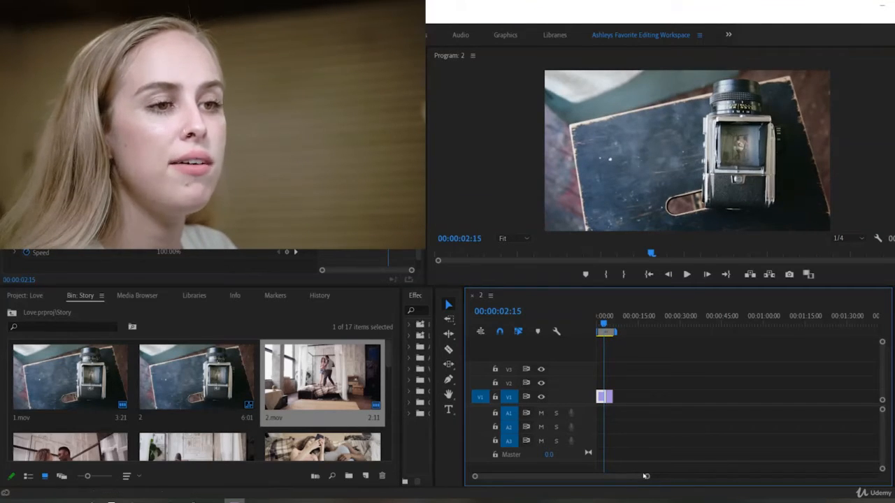
{"action": "left_click_drag", "start_coordinate": [647, 477], "coordinate": [688, 467]}
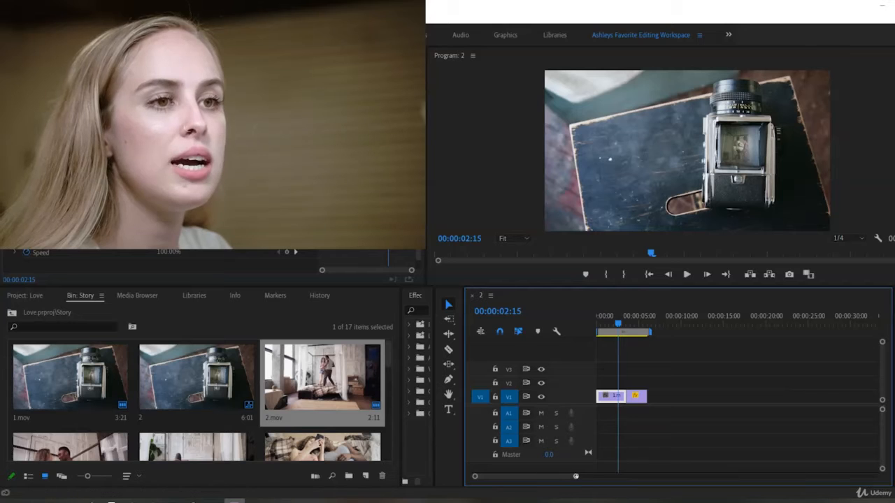
{"action": "left_click_drag", "start_coordinate": [576, 476], "coordinate": [875, 477]}
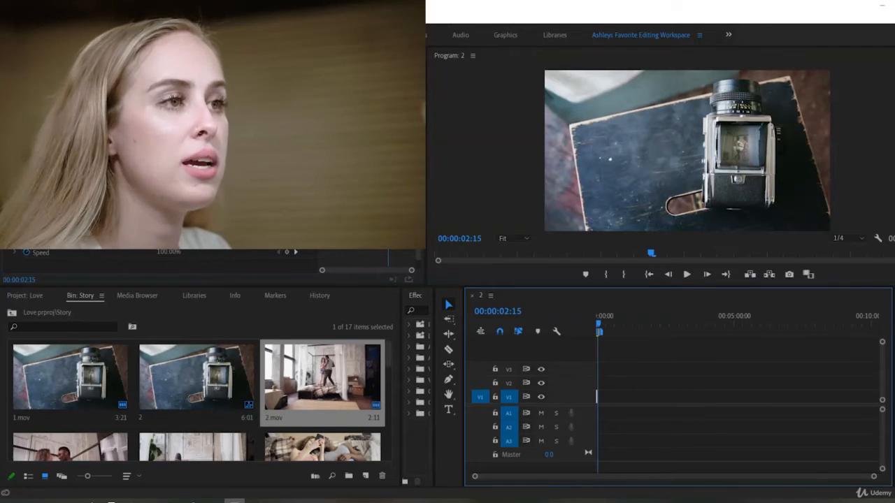
{"action": "left_click_drag", "start_coordinate": [874, 476], "coordinate": [774, 462]}
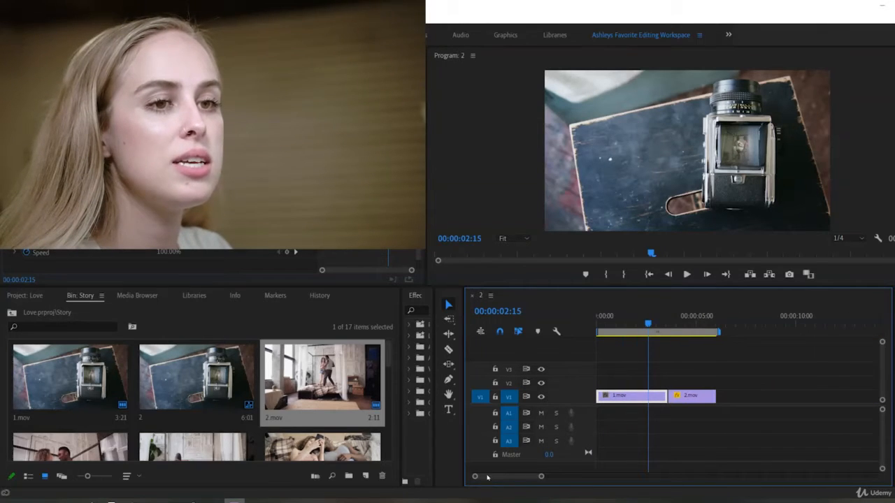
{"action": "left_click_drag", "start_coordinate": [541, 477], "coordinate": [596, 467]}
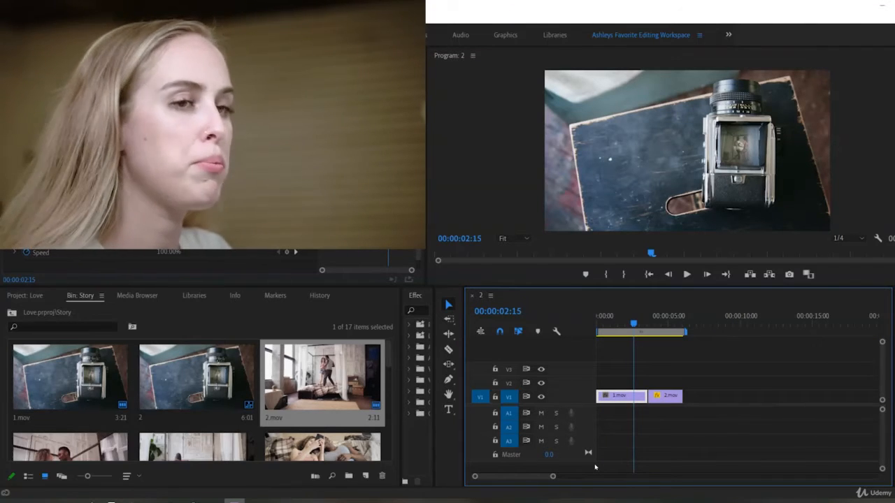
{"action": "mouse_move", "coordinate": [595, 467]}
{"action": "left_mouse_down"}
{"action": "mouse_move", "coordinate": [584, 474]}
{"action": "mouse_move", "coordinate": [633, 472]}
{"action": "mouse_move", "coordinate": [595, 472]}
{"action": "left_mouse_up"}
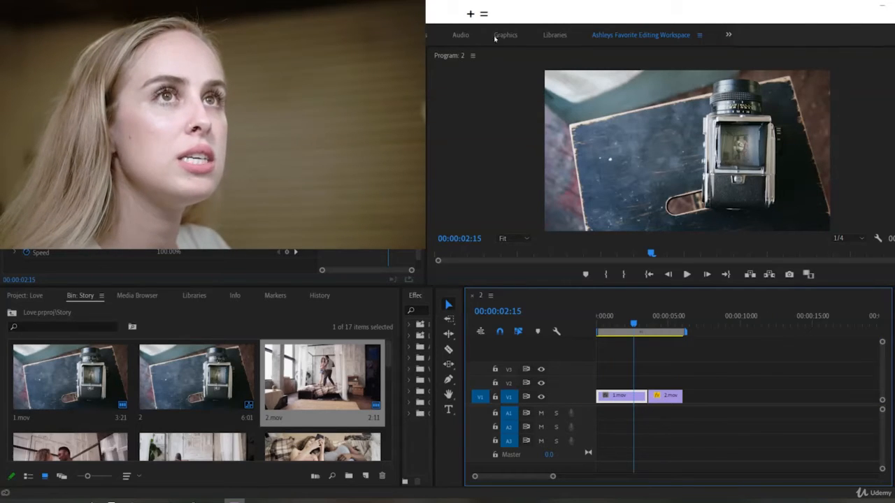
{"action": "key", "text": "="}
{"action": "key", "text": "="}
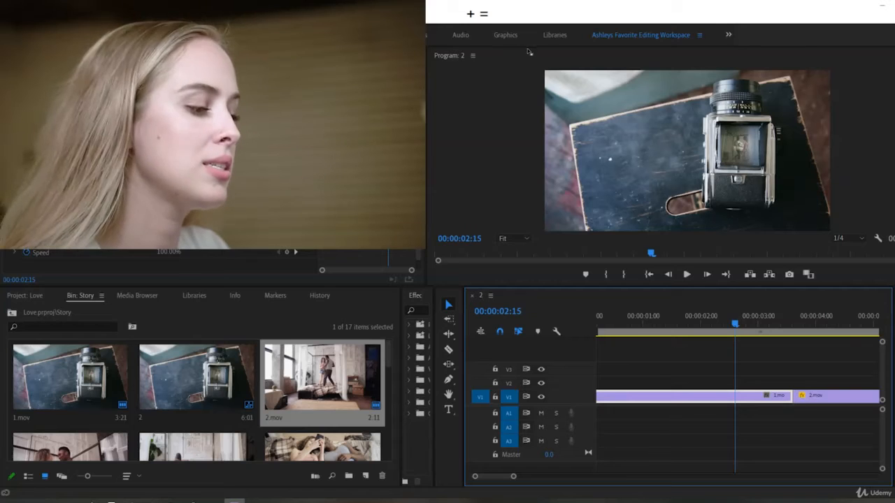
Zoom the timeline out and back in, finishing with both 1.mov and 2.mov fully in view.
{"action": "key", "text": "minus"}
{"action": "key", "text": "minus"}
{"action": "key", "text": "minus"}
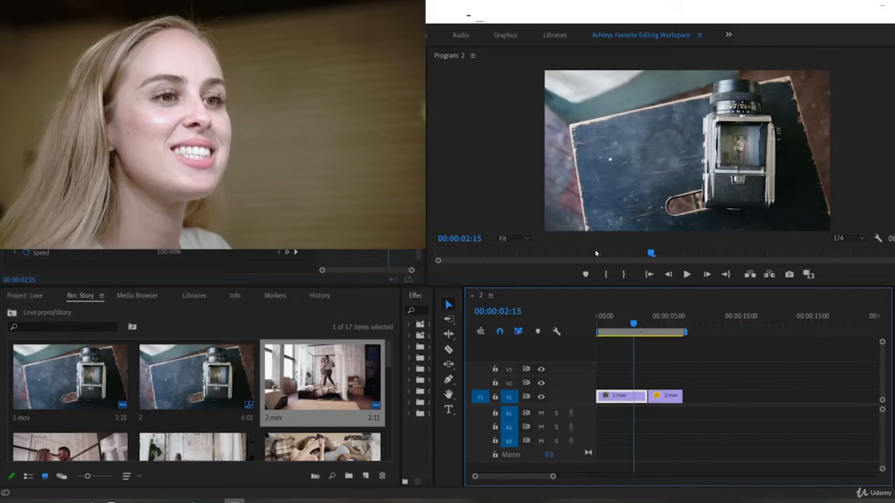
{"action": "key", "text": "equal"}
{"action": "key", "text": "equal"}
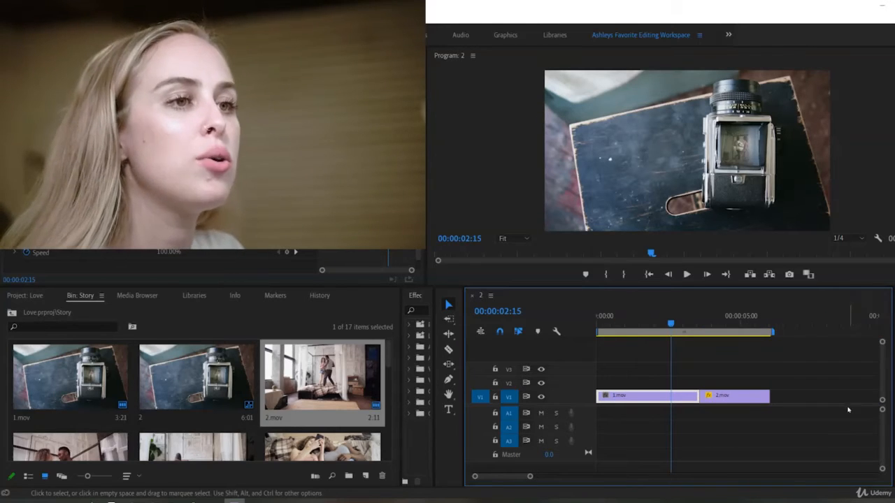
{"action": "key", "text": "equal"}
{"action": "key", "text": "minus"}
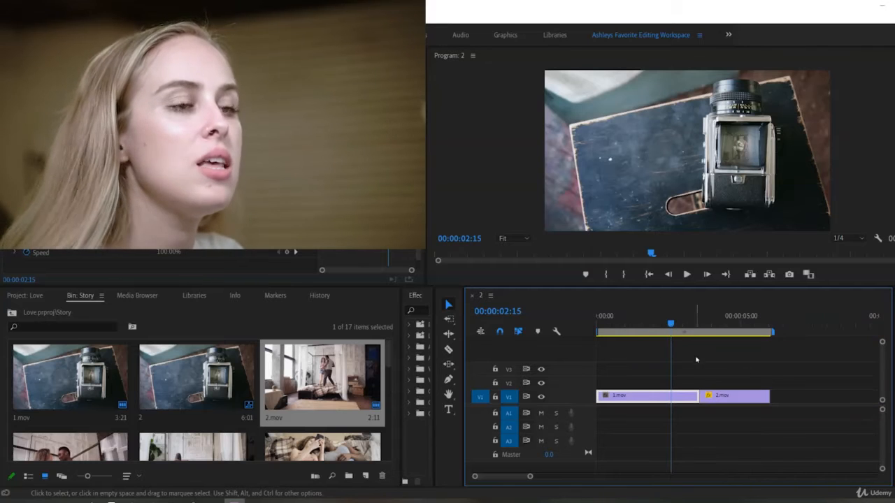
Set the playhead to 00:00:03:08 and shift 2.mov along V1 to start at 00:00:04:09, leaving a gap after 1.mov.
{"action": "left_click", "coordinate": [692, 323]}
{"action": "left_click", "coordinate": [661, 397]}
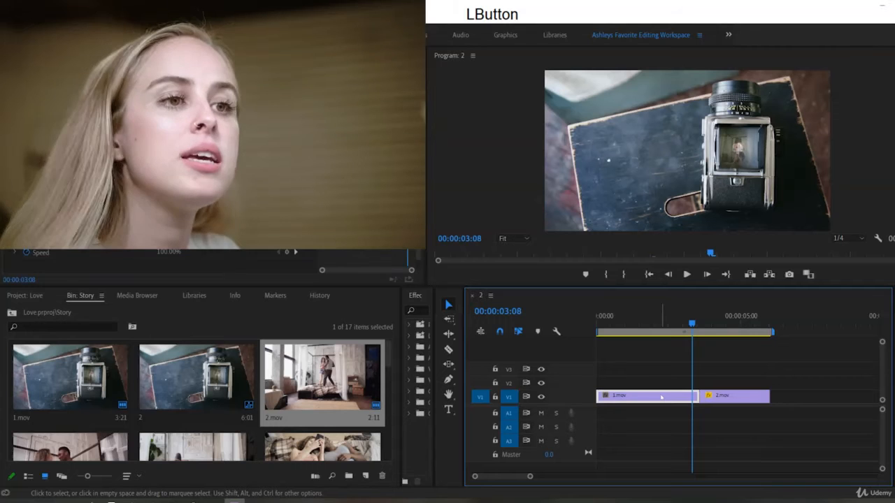
{"action": "left_click", "coordinate": [747, 402]}
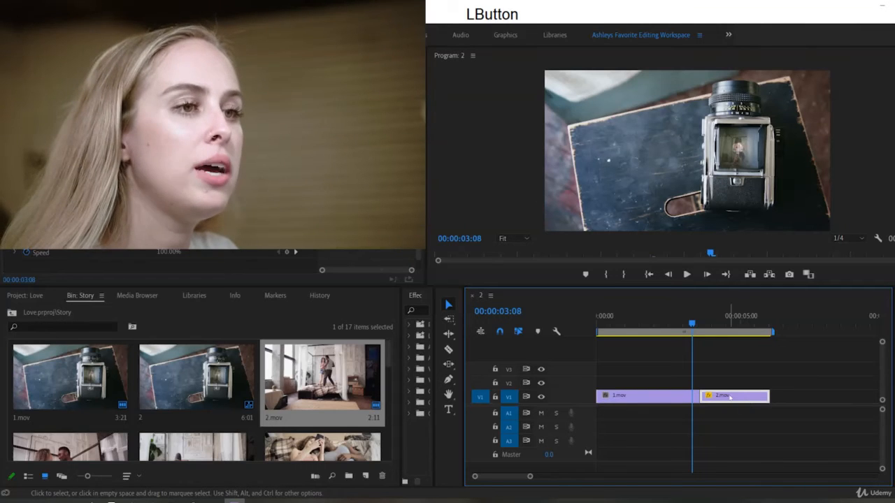
{"action": "left_click_drag", "start_coordinate": [729, 396], "coordinate": [752, 401]}
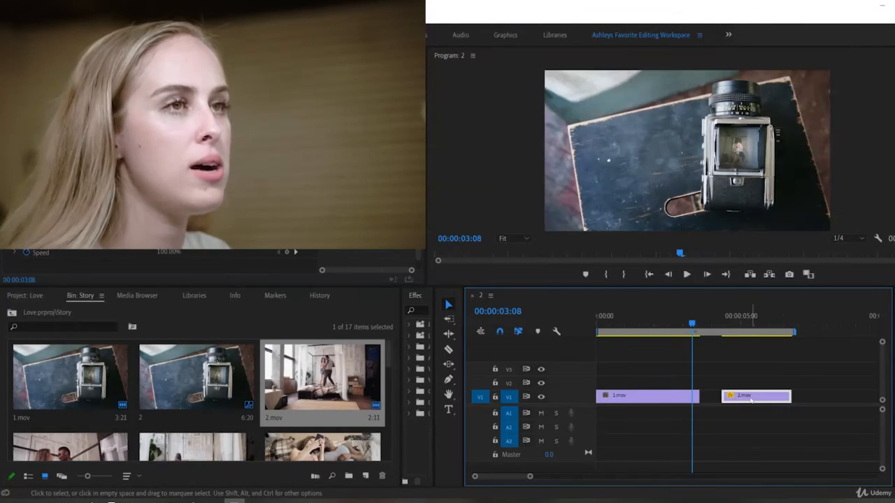
Play the sequence from the end of 1.mov across the gap into 2.mov.
{"action": "left_click_drag", "start_coordinate": [691, 323], "coordinate": [692, 348]}
{"action": "key", "text": "space"}
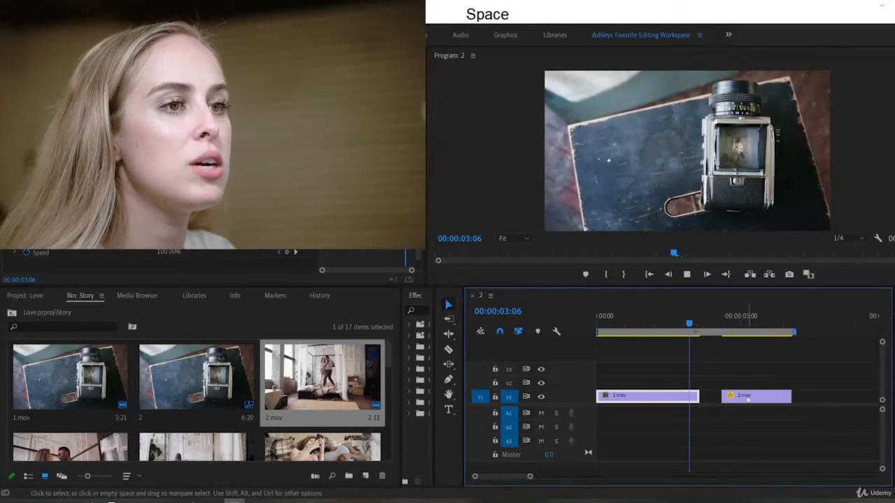
{"action": "key", "text": "space"}
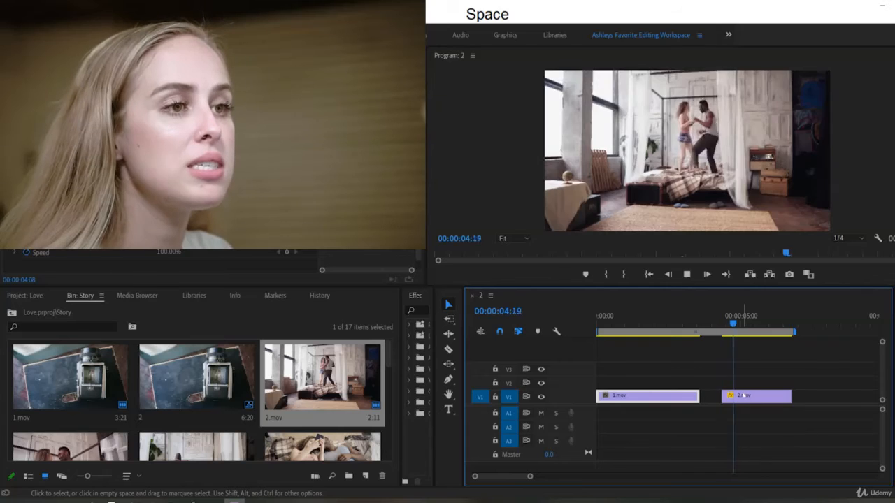
Ripple delete the empty gap between 1.mov and 2.mov on V1.
{"action": "left_click", "coordinate": [745, 396]}
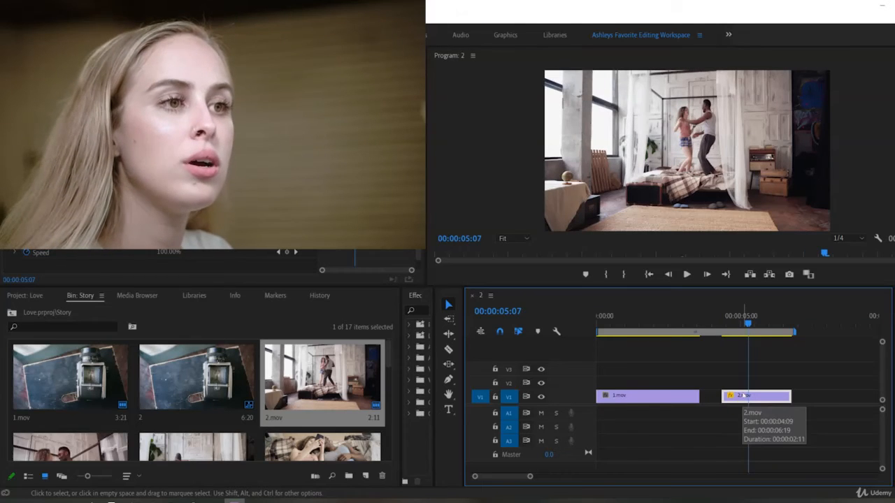
{"action": "left_click", "coordinate": [745, 396]}
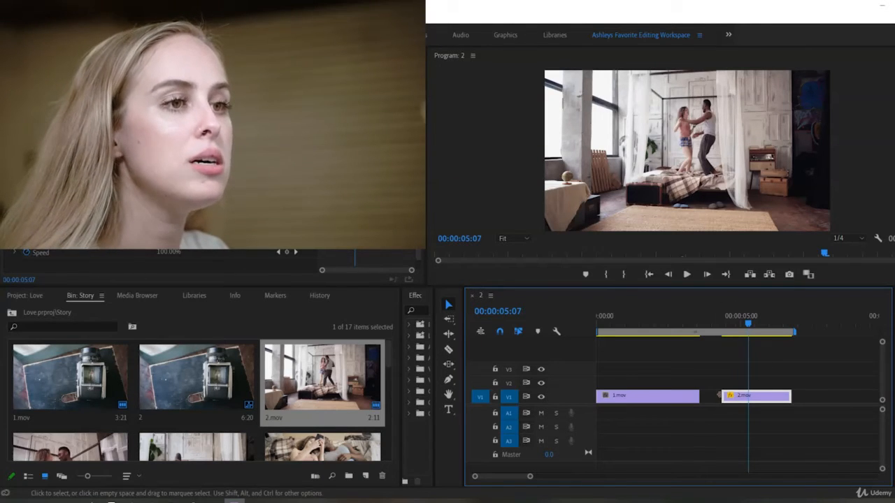
{"action": "left_click", "coordinate": [710, 396]}
{"action": "right_click", "coordinate": [710, 398]}
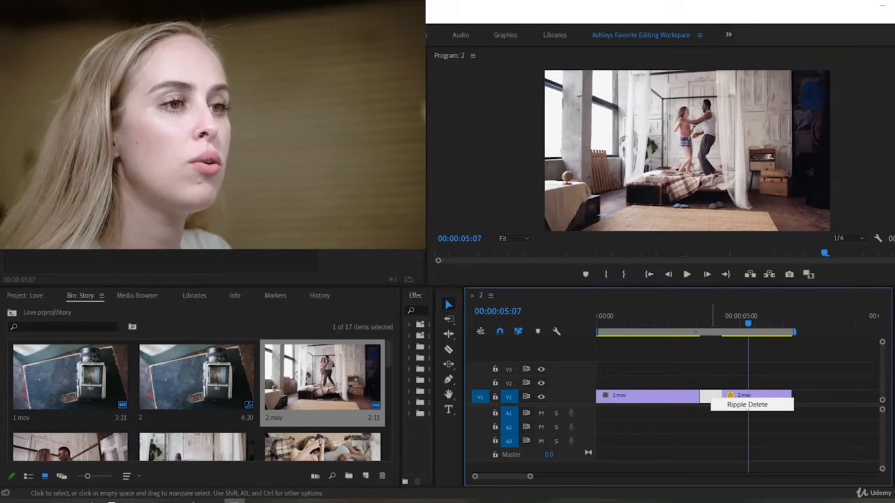
{"action": "left_click", "coordinate": [727, 405]}
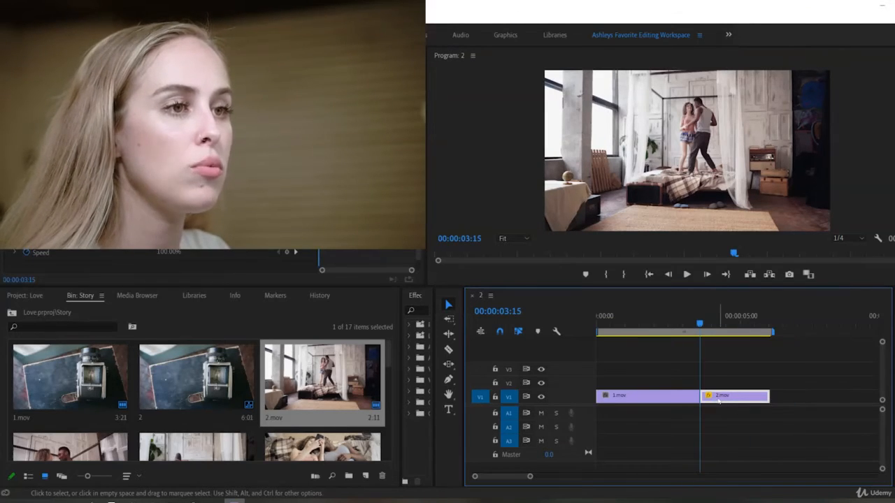
Shift 2.mov away from 1.mov three times, deleting the resulting gap on V1 each time.
{"action": "left_click_drag", "start_coordinate": [719, 401], "coordinate": [751, 401]}
{"action": "left_click", "coordinate": [714, 399]}
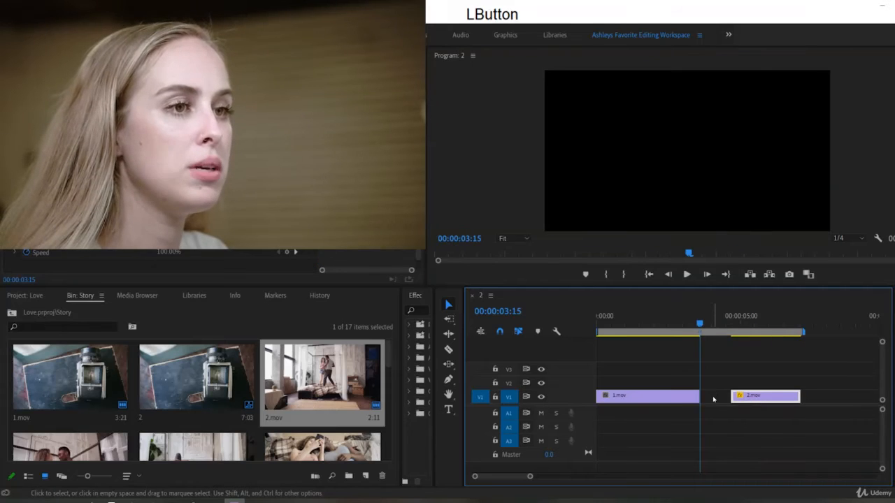
{"action": "key", "text": "Delete"}
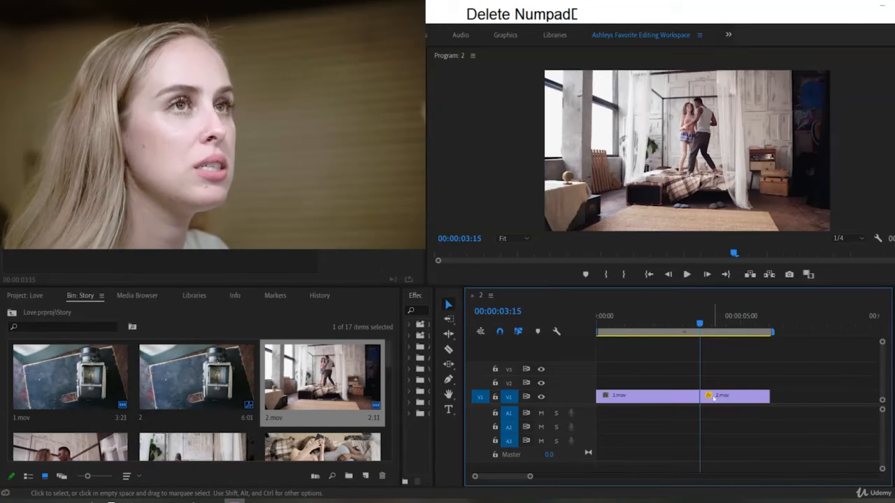
{"action": "left_click_drag", "start_coordinate": [713, 397], "coordinate": [728, 397]}
{"action": "left_click", "coordinate": [707, 398]}
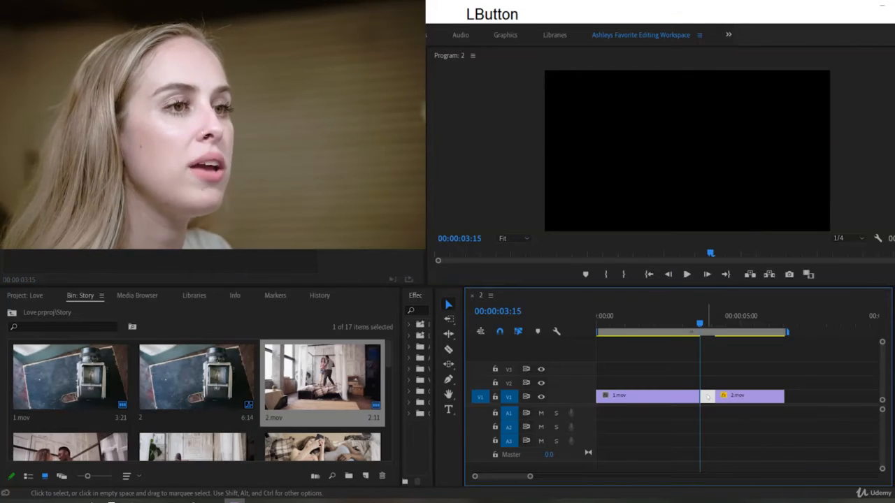
{"action": "key", "text": "Delete"}
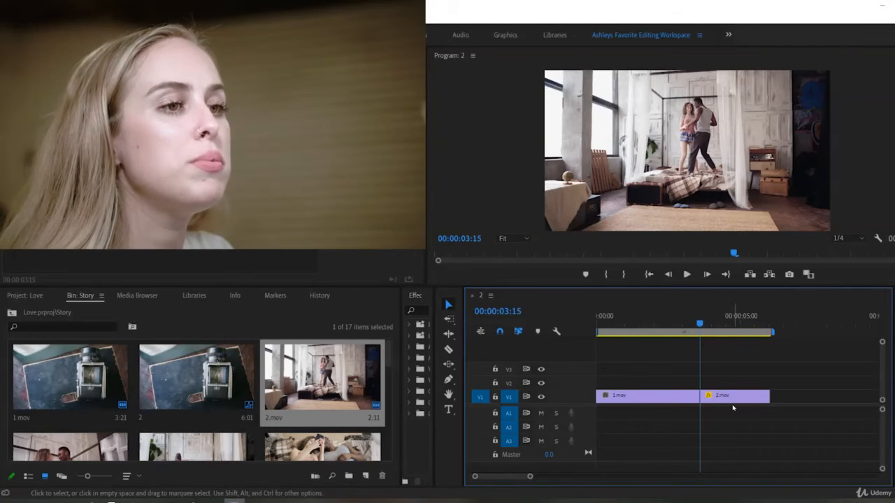
{"action": "left_click_drag", "start_coordinate": [732, 402], "coordinate": [772, 403]}
{"action": "left_click", "coordinate": [719, 400]}
{"action": "key", "text": "Delete"}
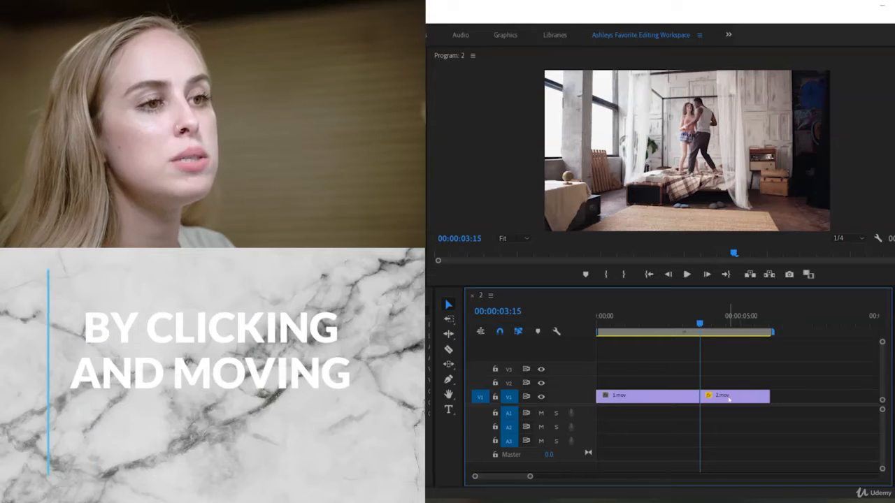
Move 2.mov up to track V2 so it overlaps 1.mov and ends together with it.
{"action": "left_click", "coordinate": [729, 397]}
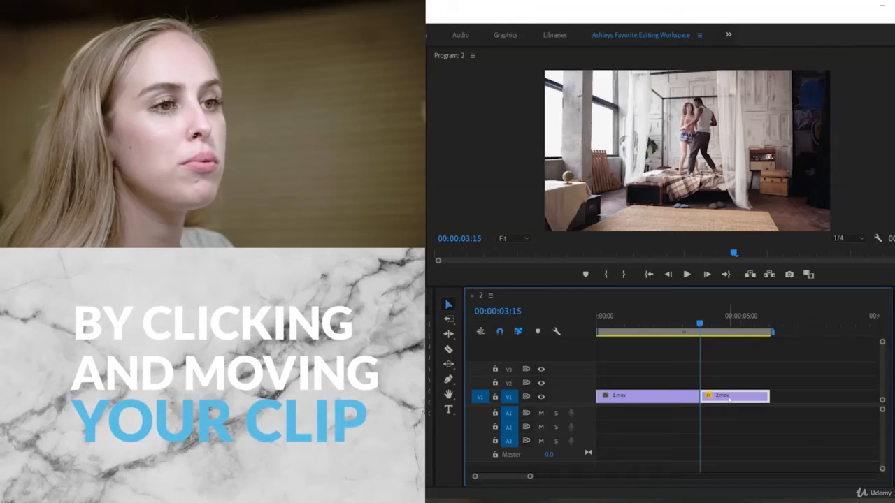
{"action": "left_click_drag", "start_coordinate": [728, 397], "coordinate": [767, 403]}
{"action": "left_click_drag", "start_coordinate": [766, 402], "coordinate": [647, 378]}
Scrub the sequence before and within the overlap to compare the visible clips, ending at 00:00:02:02.
{"action": "mouse_move", "coordinate": [645, 324]}
{"action": "left_mouse_down"}
{"action": "mouse_move", "coordinate": [599, 324]}
{"action": "mouse_move", "coordinate": [634, 324]}
{"action": "left_mouse_up"}
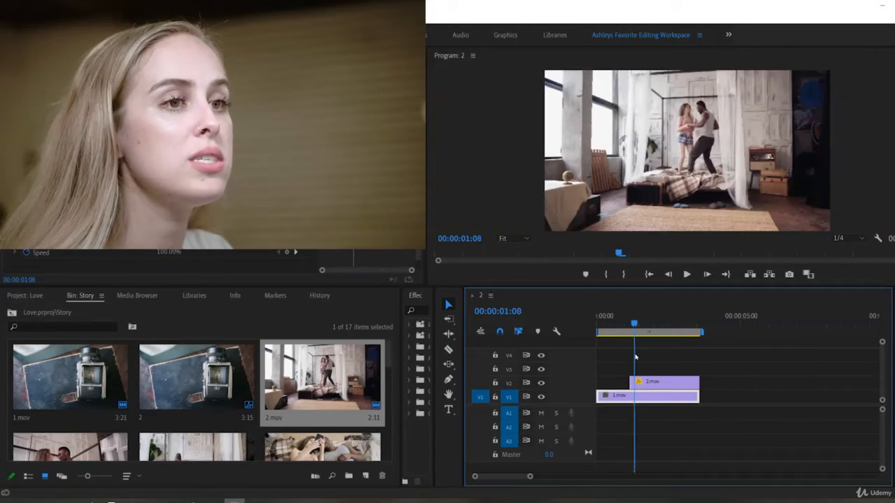
{"action": "left_click_drag", "start_coordinate": [635, 357], "coordinate": [641, 357]}
{"action": "left_click_drag", "start_coordinate": [636, 325], "coordinate": [601, 326]}
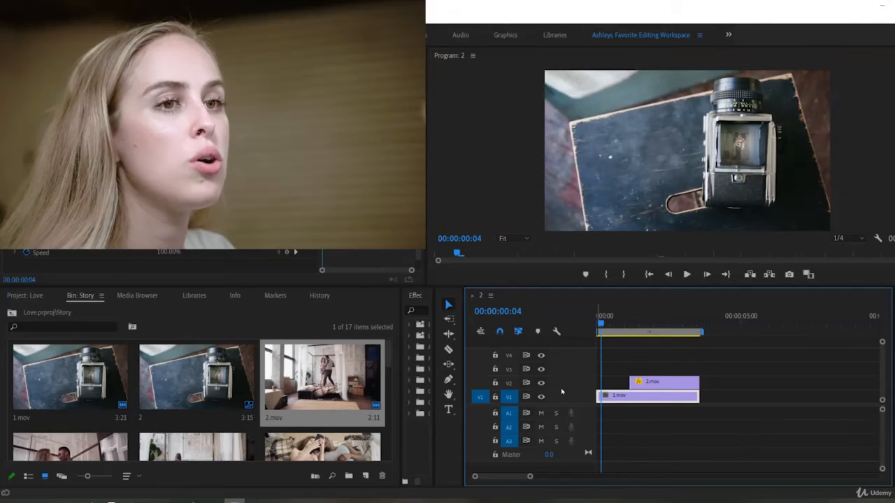
{"action": "left_click", "coordinate": [656, 324]}
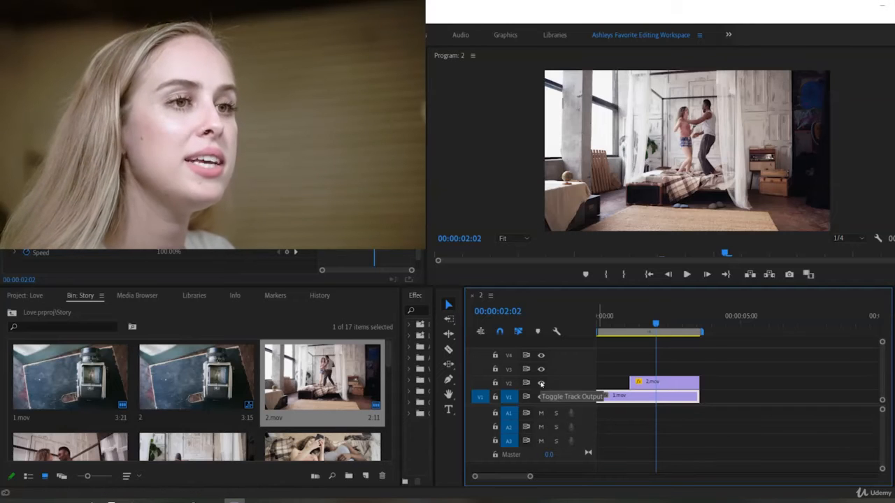
Select 2.mov on V2 and switch the V2 track output off and on twice, leaving it on.
{"action": "left_click", "coordinate": [650, 386]}
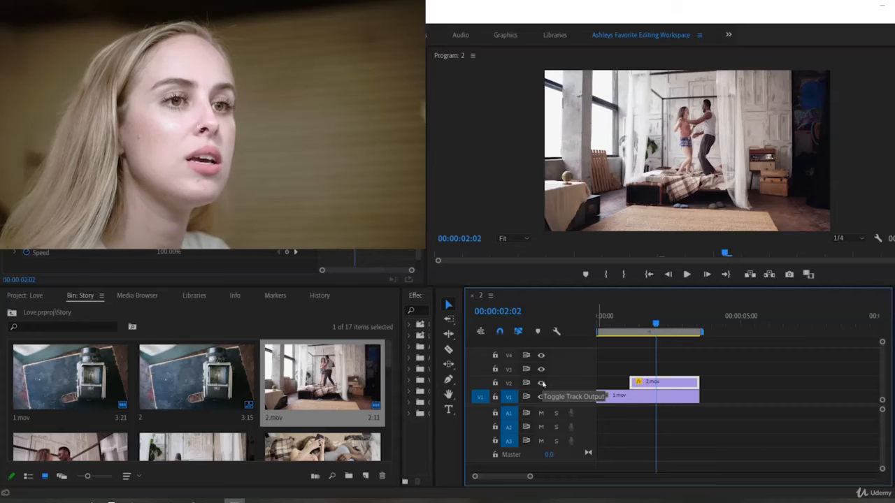
{"action": "left_click", "coordinate": [541, 383]}
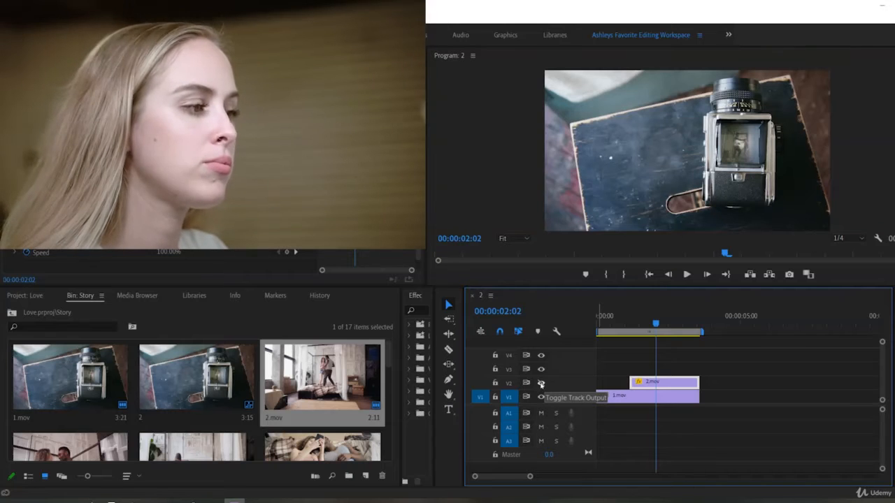
{"action": "left_click", "coordinate": [542, 383]}
{"action": "left_click", "coordinate": [541, 383]}
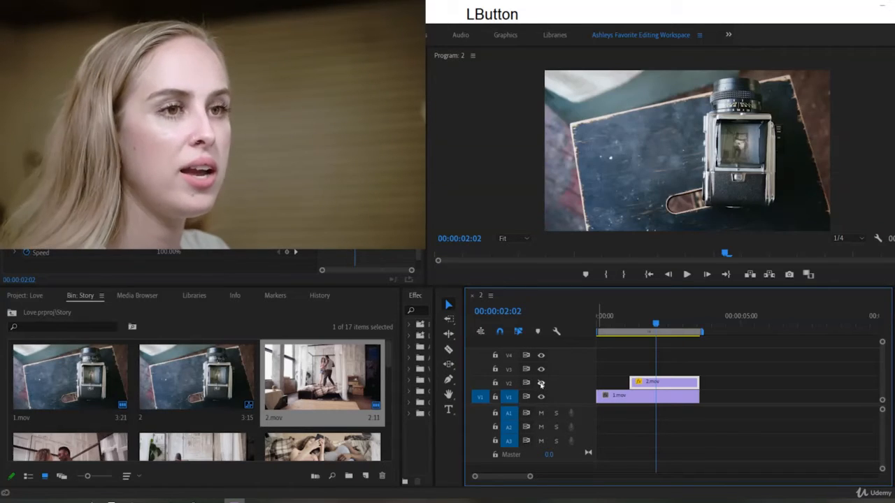
{"action": "left_click", "coordinate": [541, 383]}
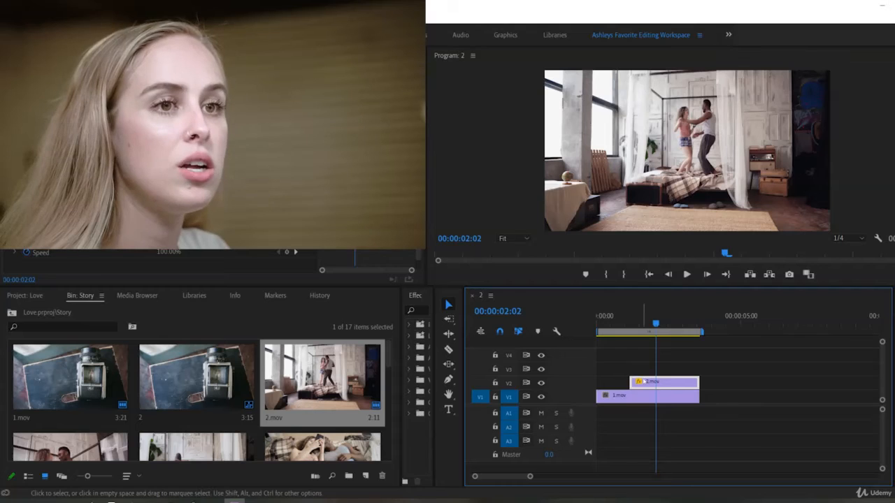
Move 2.mov up to track V3 and switch the V3 track output off and on twice, leaving it on.
{"action": "left_click_drag", "start_coordinate": [656, 386], "coordinate": [657, 372]}
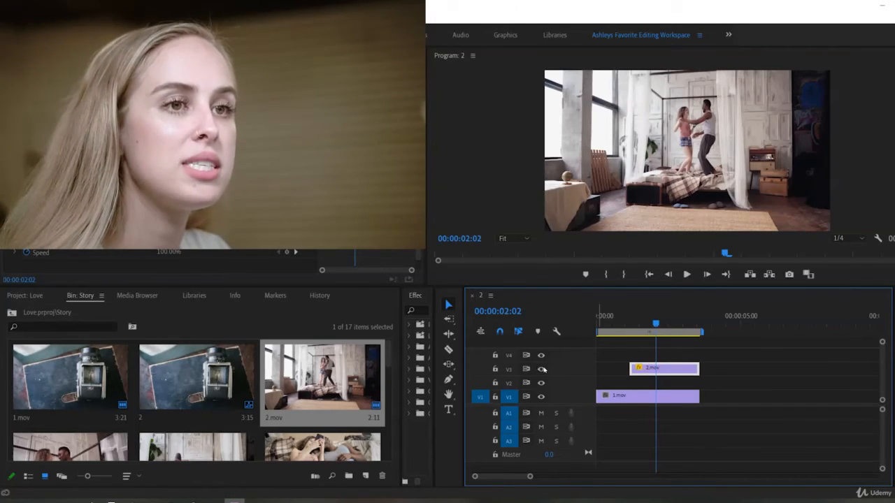
{"action": "left_click", "coordinate": [542, 369]}
{"action": "left_click", "coordinate": [541, 369]}
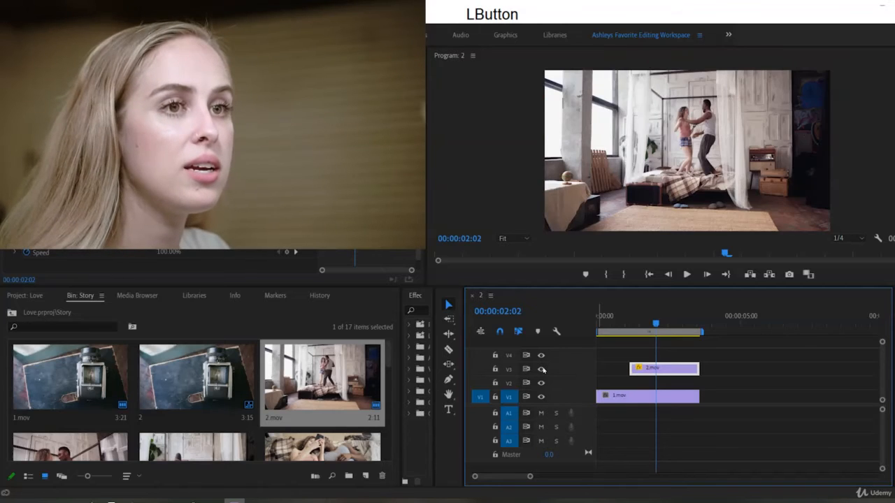
{"action": "left_click", "coordinate": [543, 369]}
{"action": "left_click", "coordinate": [543, 369]}
Move 2.mov back down to V1 directly after the end of 1.mov.
{"action": "left_click_drag", "start_coordinate": [674, 370], "coordinate": [744, 397]}
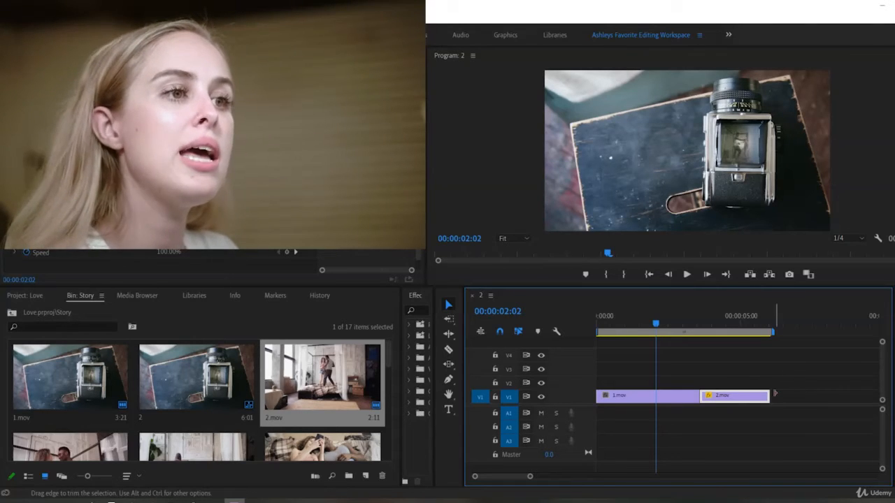
{"action": "mouse_move", "coordinate": [774, 394]}
{"action": "left_mouse_down"}
{"action": "mouse_move", "coordinate": [870, 393]}
{"action": "mouse_move", "coordinate": [776, 392]}
{"action": "left_mouse_up"}
Set the playhead to 00:00:05:24, extend the end of 2.mov to about 00:00:06:19, and trim it back to about 00:00:05:01.
{"action": "left_click_drag", "start_coordinate": [762, 323], "coordinate": [768, 324]}
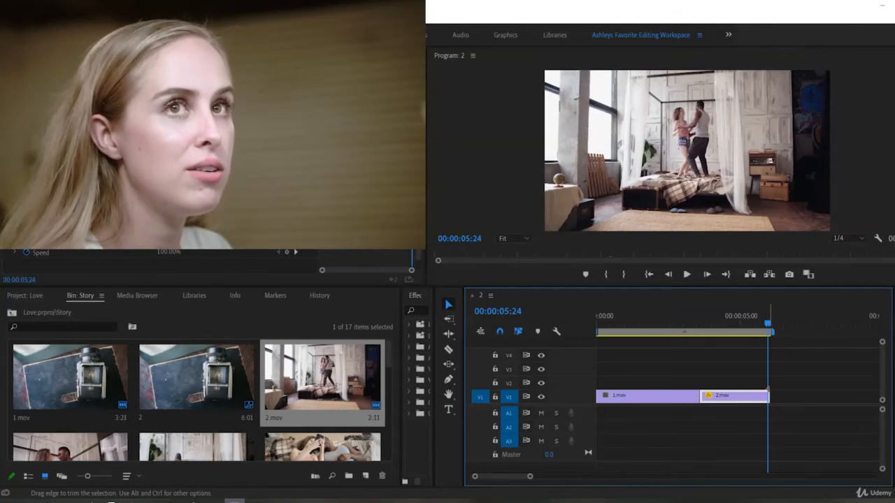
{"action": "left_click_drag", "start_coordinate": [768, 396], "coordinate": [821, 393]}
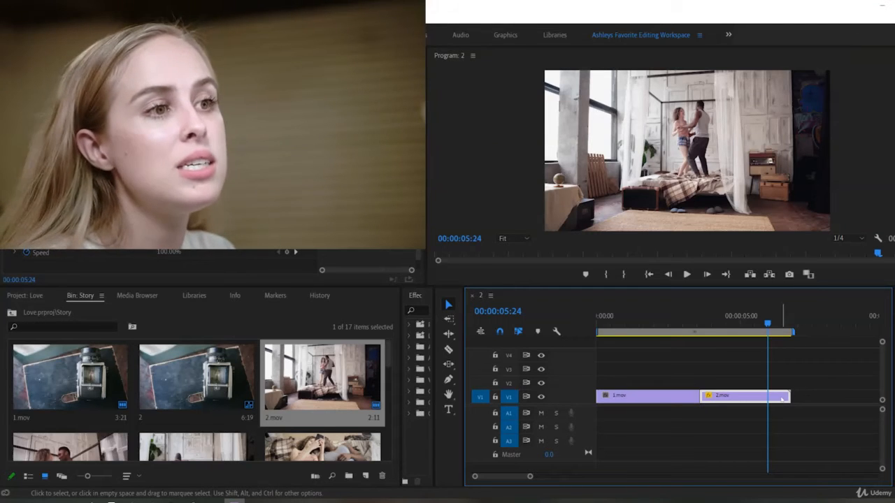
{"action": "left_click_drag", "start_coordinate": [790, 396], "coordinate": [740, 395]}
Set the playhead to 00:00:03:23, extend the end of 2.mov on V1, and trim it back to about 00:00:05:17.
{"action": "left_click", "coordinate": [709, 325]}
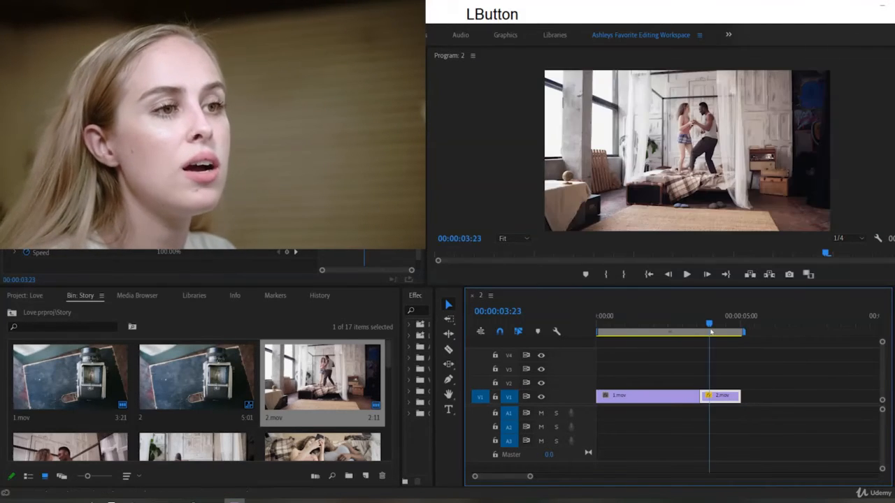
{"action": "left_click", "coordinate": [778, 199]}
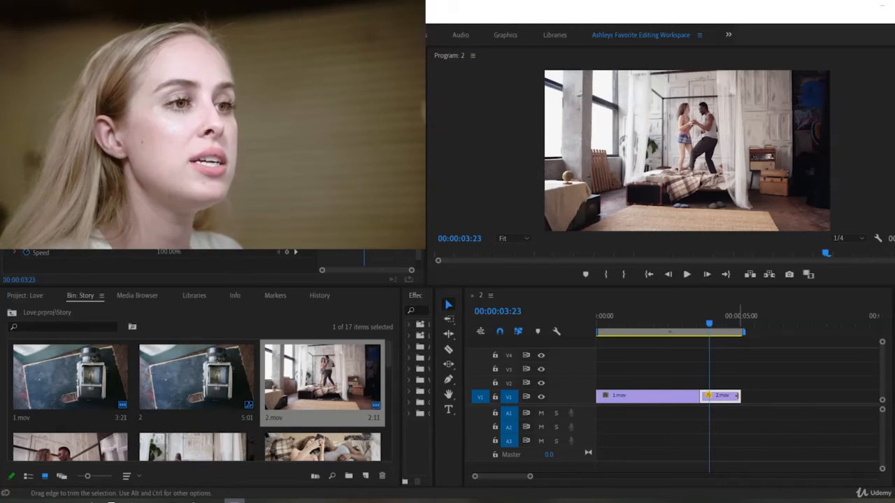
{"action": "left_click", "coordinate": [736, 396]}
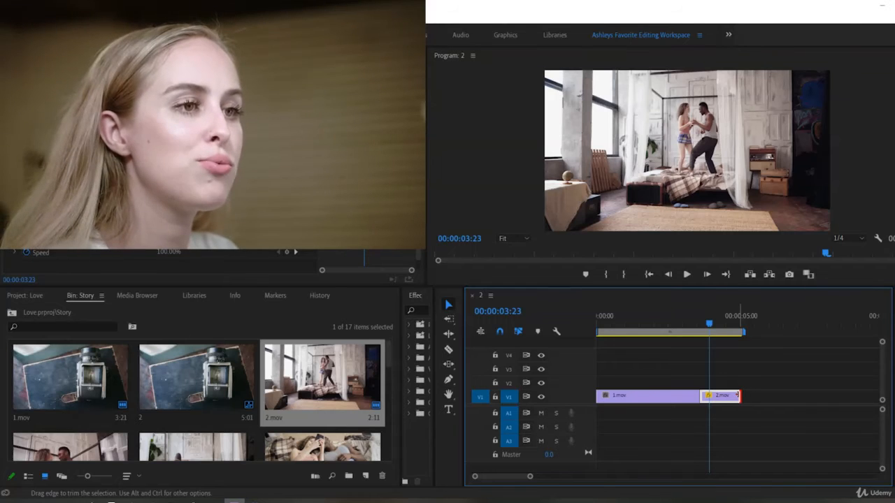
{"action": "left_click_drag", "start_coordinate": [738, 396], "coordinate": [811, 390]}
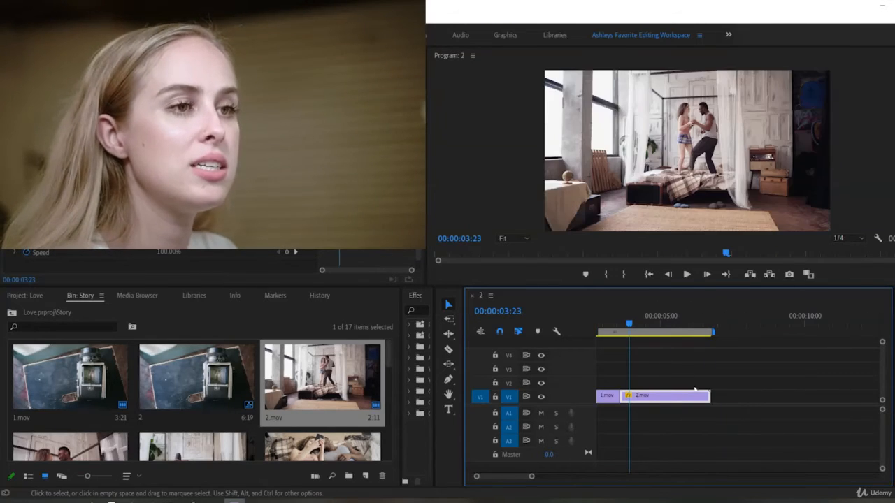
{"action": "left_click_drag", "start_coordinate": [710, 396], "coordinate": [679, 399]}
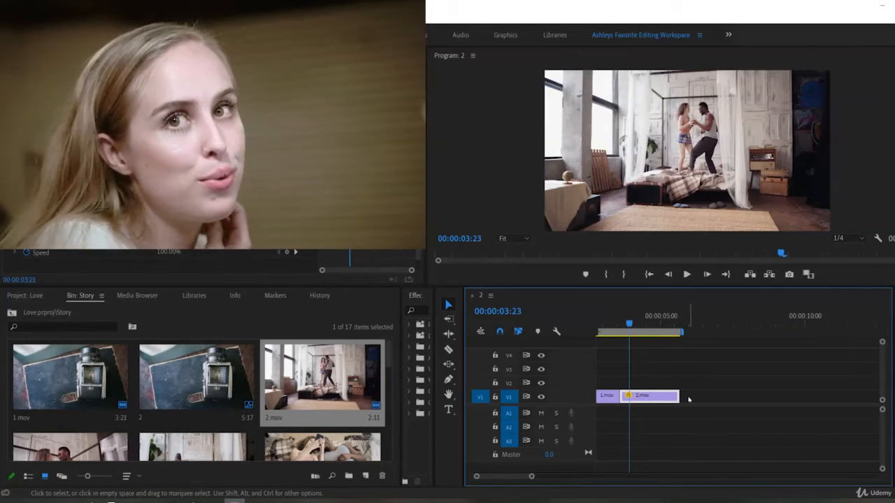
Trim the end of 2.mov on V1 back to about 00:00:05:13.
{"action": "scroll", "coordinate": [716, 385], "scroll_direction": "up", "scroll_amount": 2}
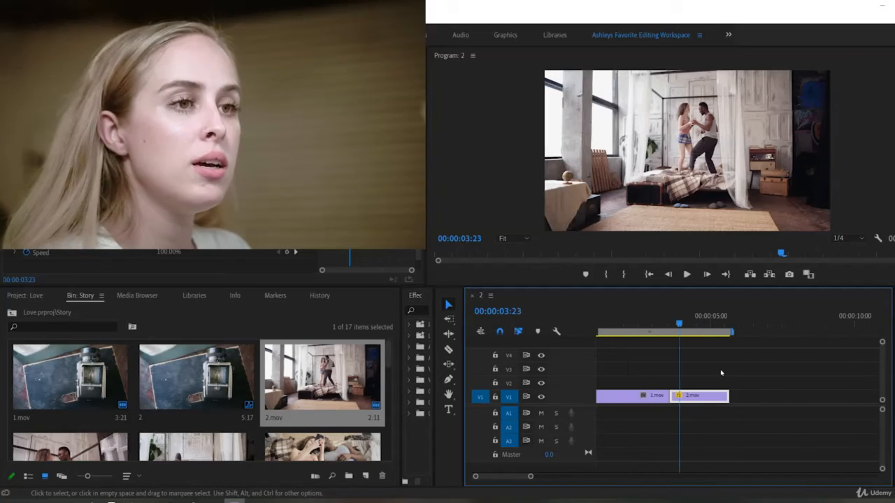
{"action": "left_click_drag", "start_coordinate": [757, 396], "coordinate": [755, 396]}
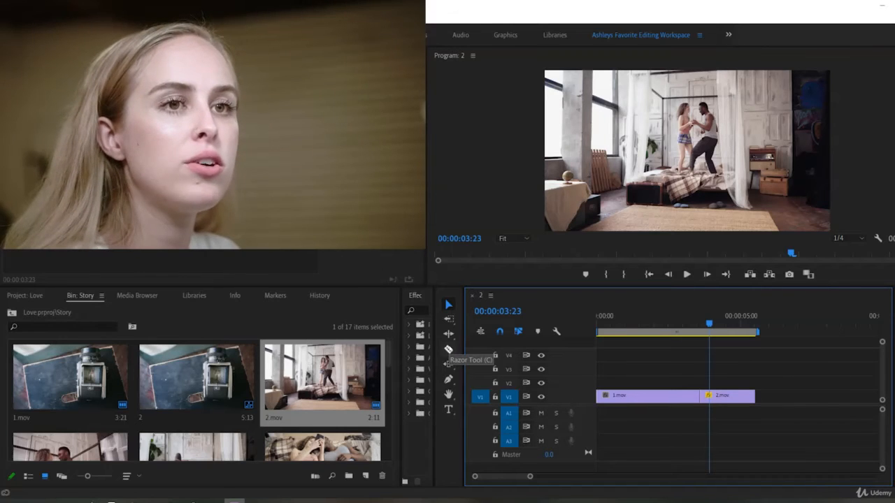
Cut 2.mov once near its end and 1.mov twice in its second half with the Razor tool.
{"action": "left_click", "coordinate": [448, 350]}
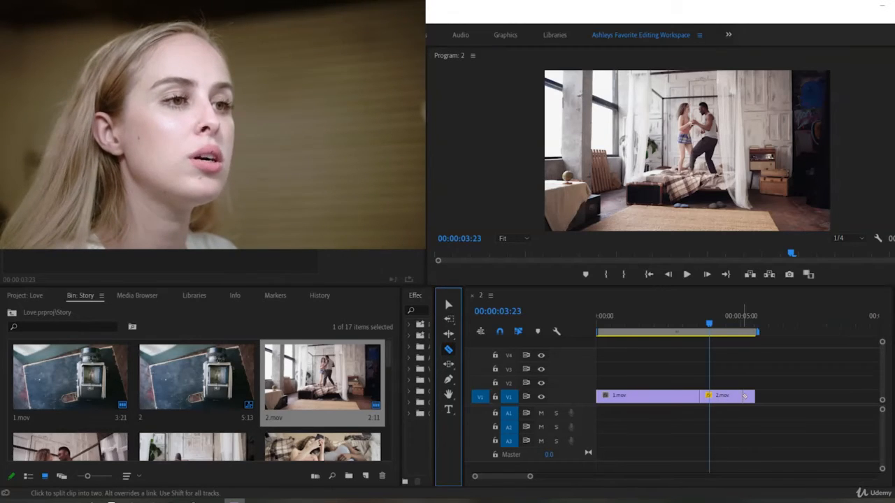
{"action": "left_click", "coordinate": [744, 396]}
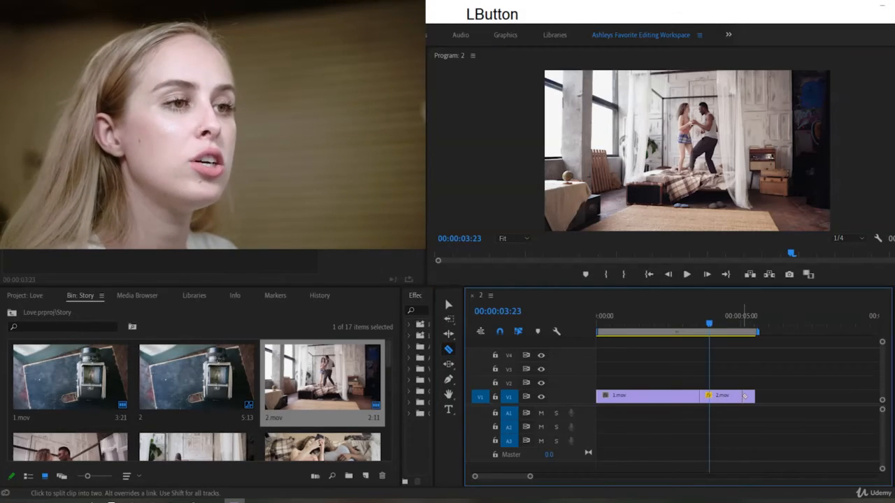
{"action": "left_click", "coordinate": [650, 396]}
{"action": "left_click", "coordinate": [686, 396]}
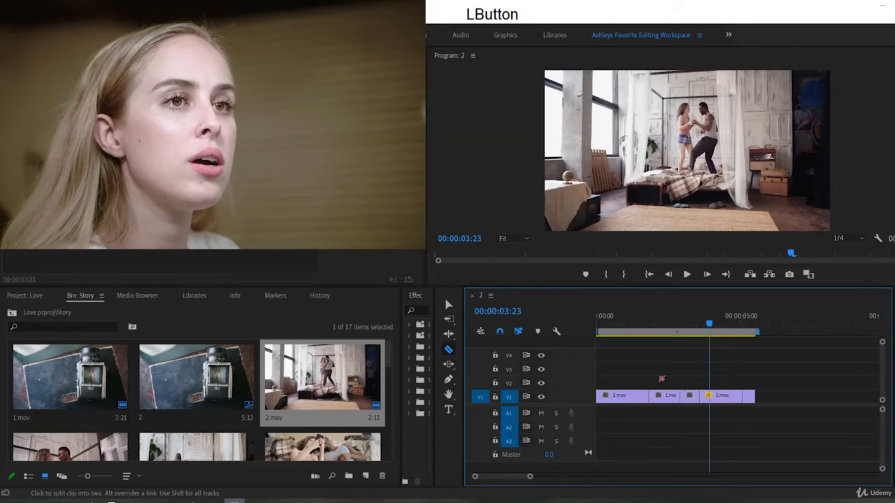
Delete the middle piece of 1.mov and rearrange the remaining pieces so both 2.mov pieces directly follow the first 1.mov piece on V1.
{"action": "left_click_drag", "start_coordinate": [709, 325], "coordinate": [638, 361]}
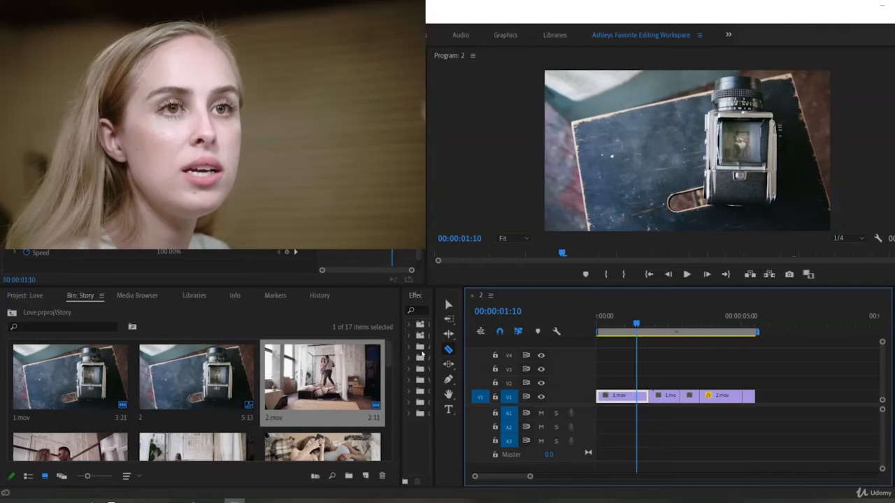
{"action": "left_click", "coordinate": [449, 304]}
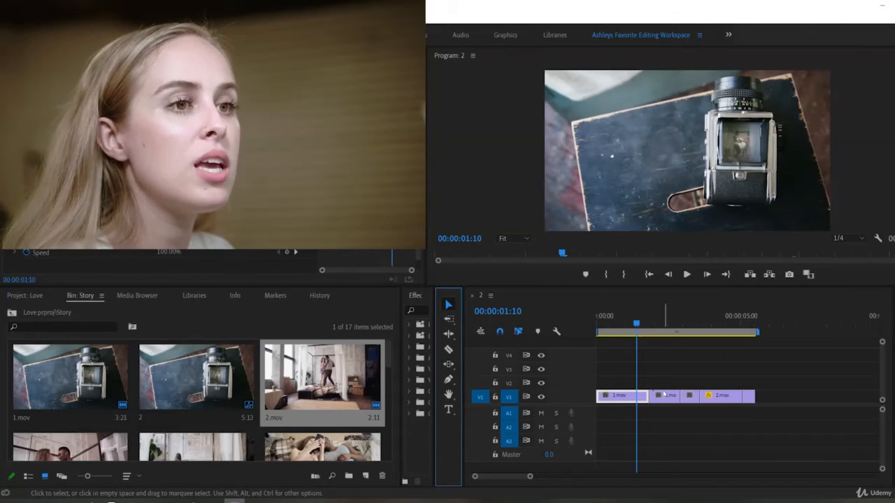
{"action": "left_click", "coordinate": [651, 396]}
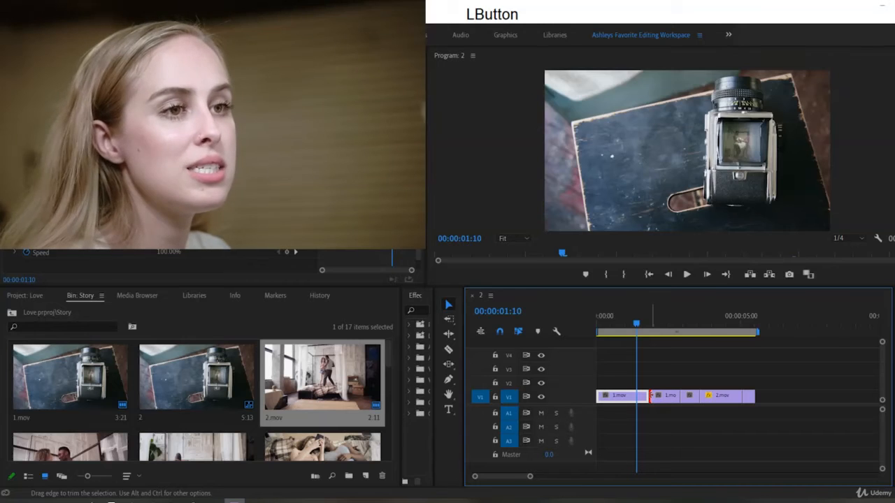
{"action": "left_click_drag", "start_coordinate": [651, 395], "coordinate": [801, 425]}
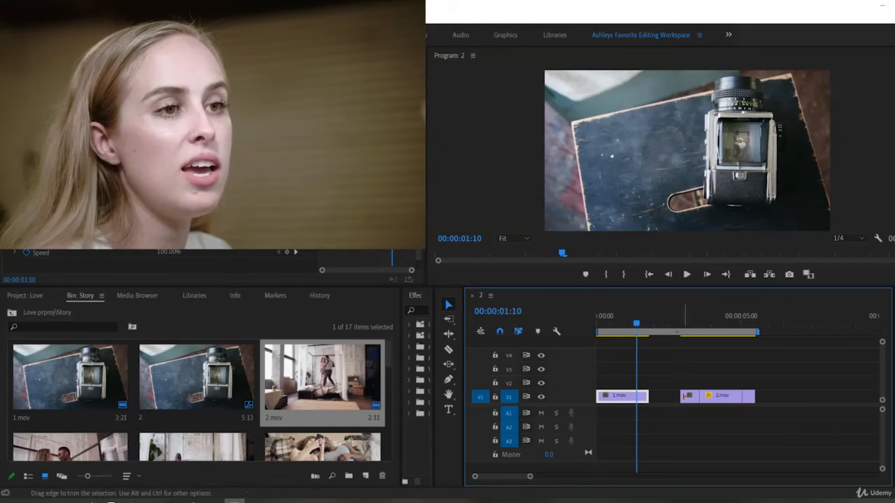
{"action": "mouse_move", "coordinate": [730, 393]}
{"action": "left_mouse_down"}
{"action": "mouse_move", "coordinate": [783, 396]}
{"action": "mouse_move", "coordinate": [768, 403]}
{"action": "mouse_move", "coordinate": [785, 375]}
{"action": "mouse_move", "coordinate": [716, 398]}
{"action": "left_mouse_up"}
{"action": "left_click_drag", "start_coordinate": [719, 397], "coordinate": [646, 388]}
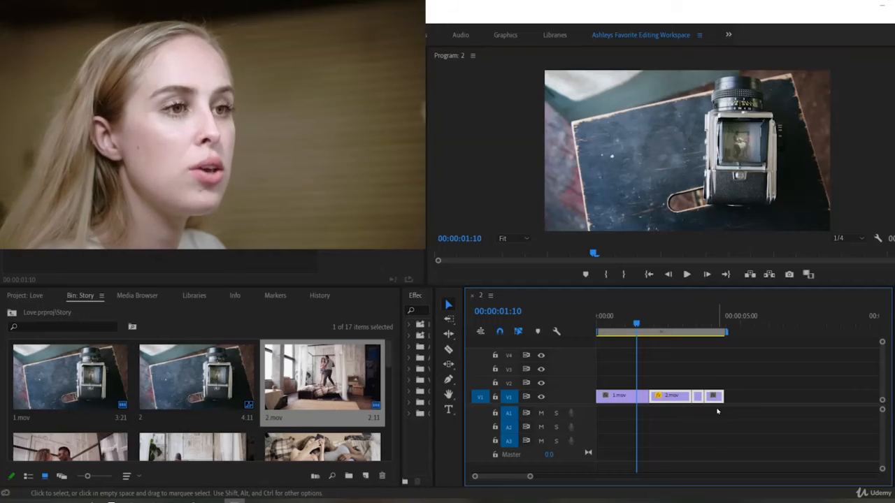
Undo the rearranging, the deletion and all the razor cuts in 1.mov and 2.mov.
{"action": "key", "text": "ctrl"}
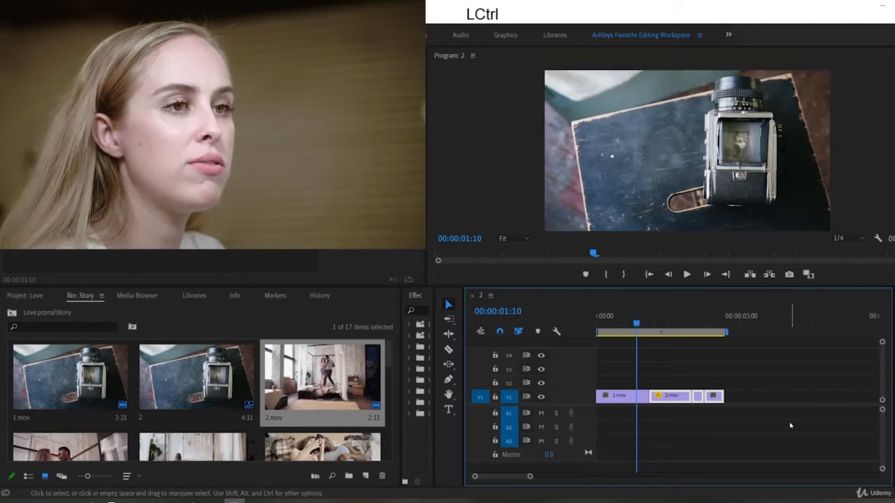
{"action": "key", "text": "ctrl+z"}
{"action": "key", "text": "ctrl+z"}
{"action": "key", "text": "ctrl+z"}
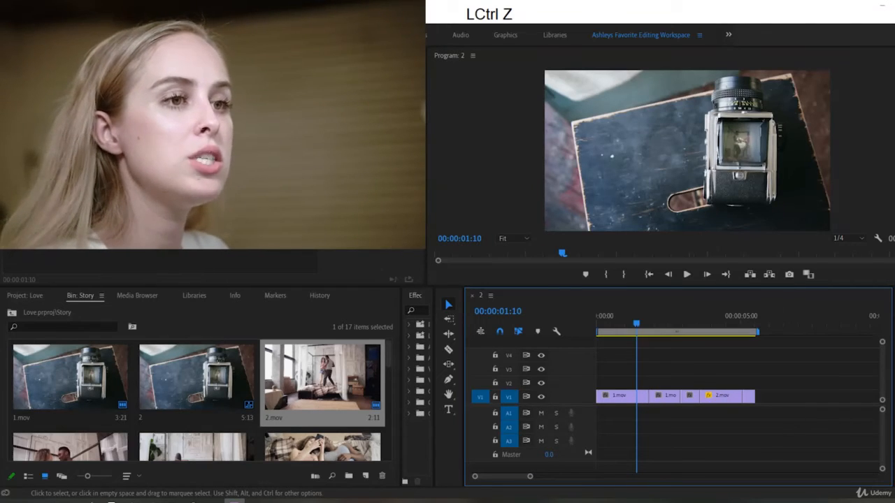
{"action": "key", "text": "ctrl"}
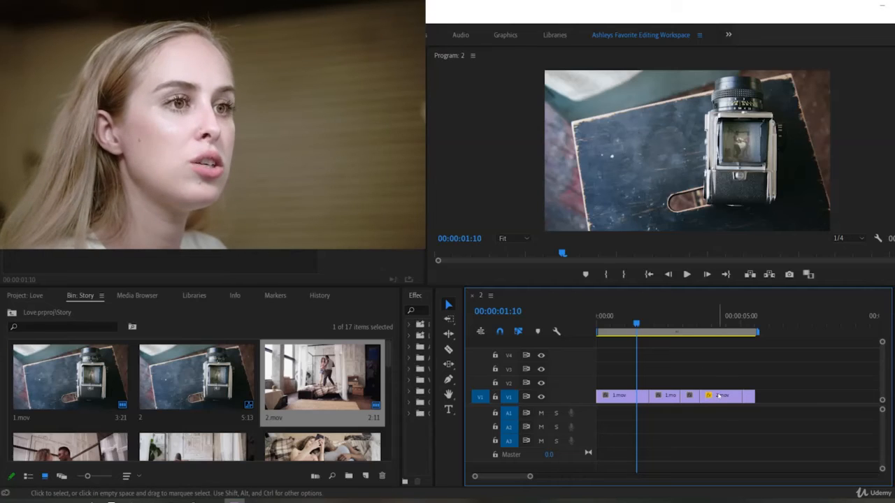
{"action": "key", "text": "ctrl+z"}
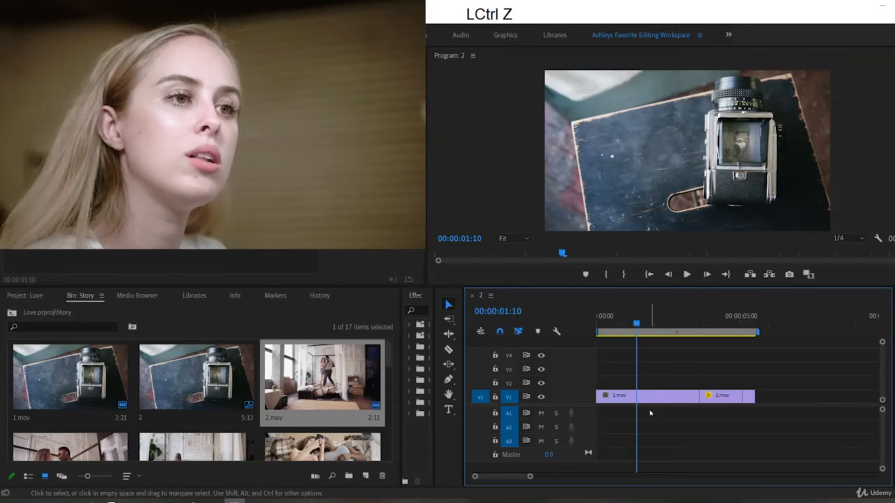
Cut 1.mov just past its midpoint with the Razor tool, undo the cut, and return to the Selection tool.
{"action": "key", "text": "c"}
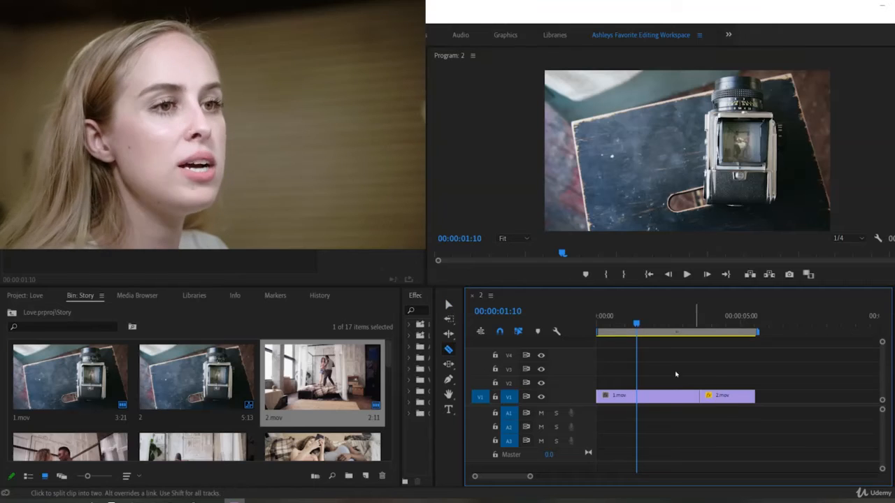
{"action": "key", "text": "c"}
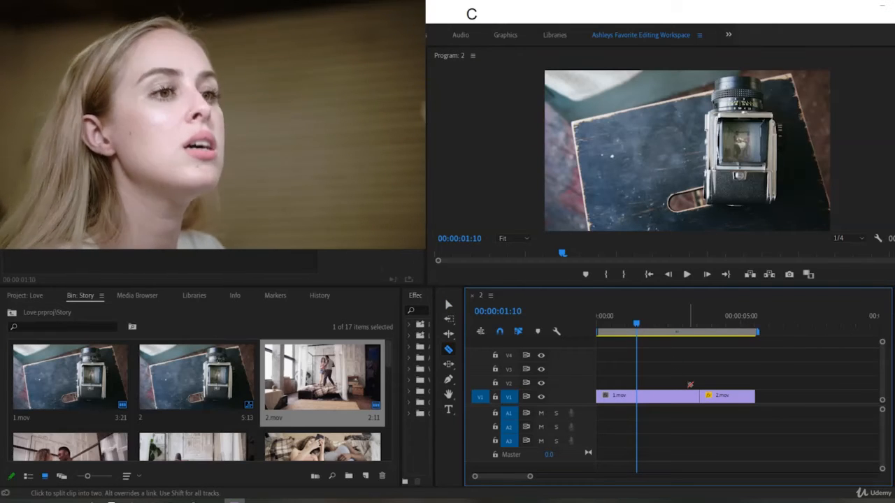
{"action": "left_click", "coordinate": [662, 396]}
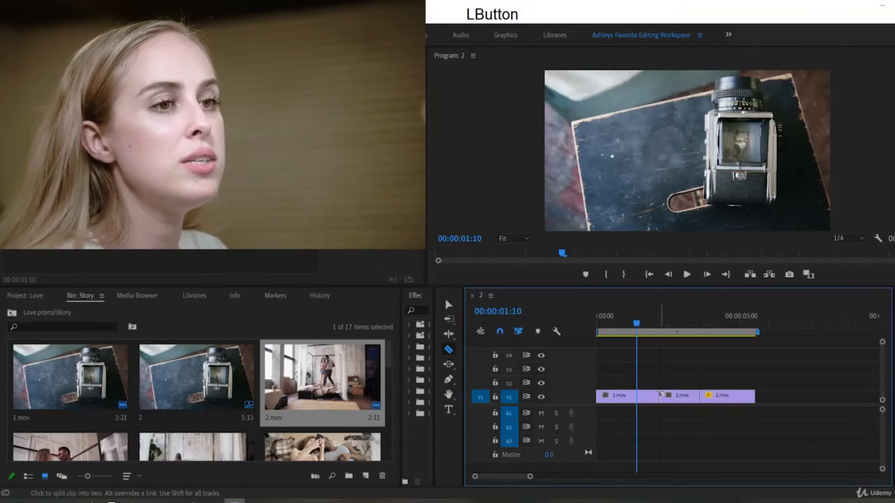
{"action": "key", "text": "ctrl+z"}
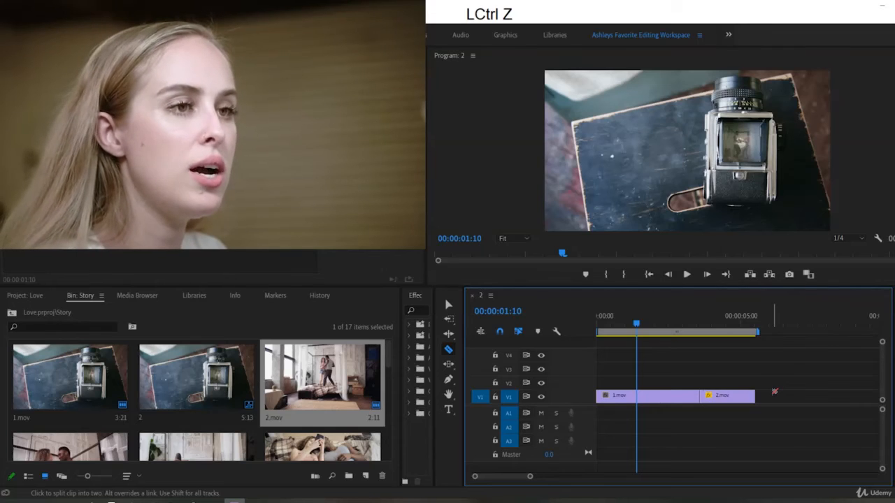
{"action": "left_click", "coordinate": [449, 303]}
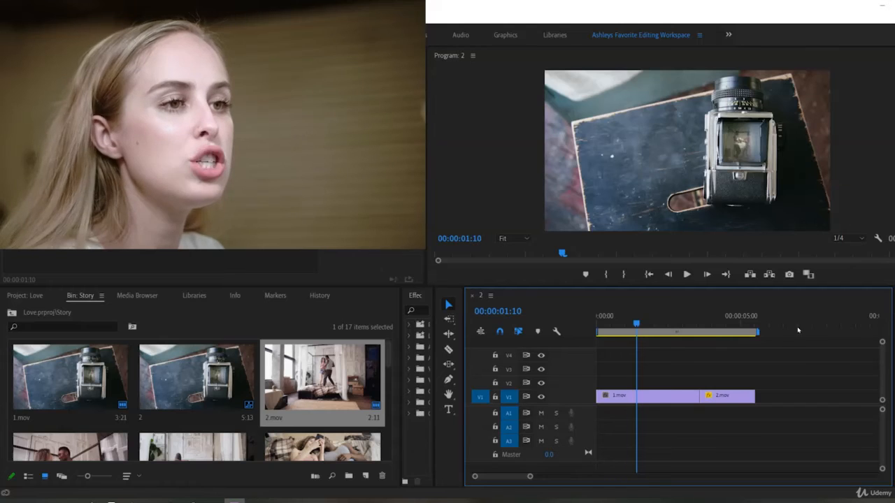
{"action": "left_click", "coordinate": [449, 304]}
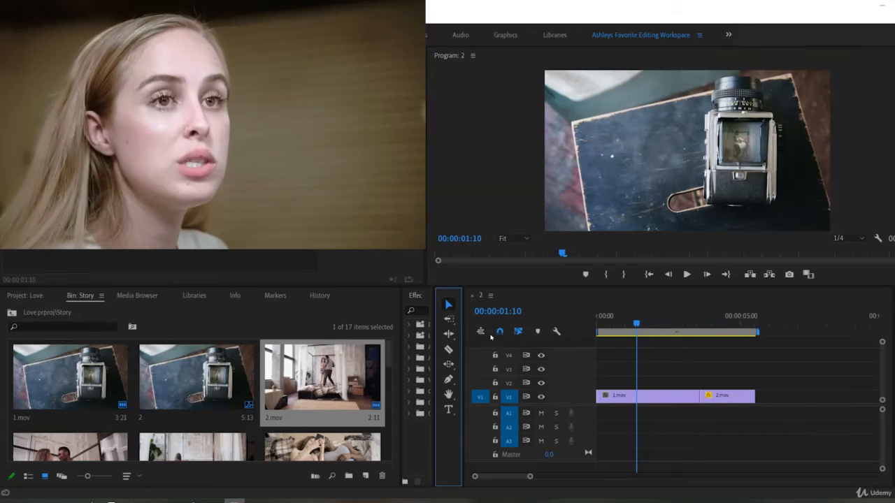
Clear the clip selection, razor 1.mov once more slightly past its middle, and undo that cut.
{"action": "mouse_move", "coordinate": [720, 404]}
{"action": "left_mouse_down"}
{"action": "mouse_move", "coordinate": [759, 400]}
{"action": "mouse_move", "coordinate": [723, 399]}
{"action": "left_mouse_up"}
{"action": "mouse_move", "coordinate": [651, 398]}
{"action": "left_mouse_down"}
{"action": "mouse_move", "coordinate": [643, 375]}
{"action": "mouse_move", "coordinate": [647, 393]}
{"action": "left_mouse_up"}
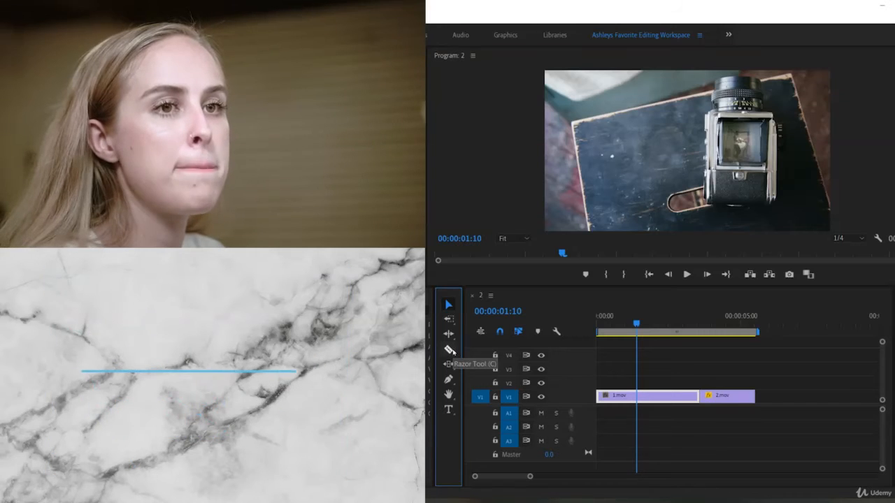
{"action": "left_click", "coordinate": [660, 377]}
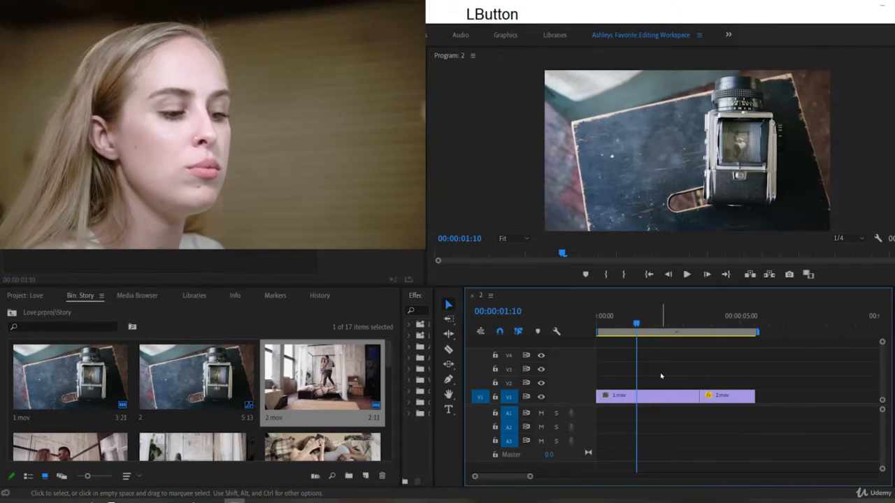
{"action": "key", "text": "c"}
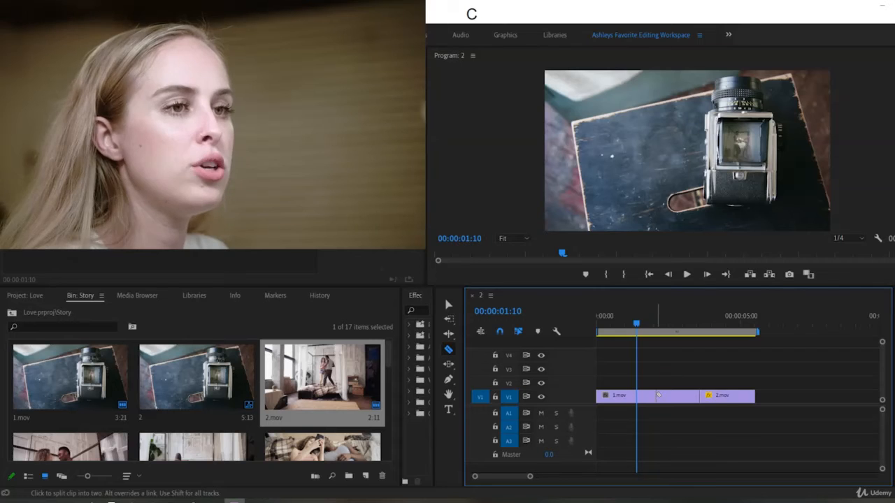
{"action": "left_click", "coordinate": [658, 396]}
{"action": "key", "text": "ctrl"}
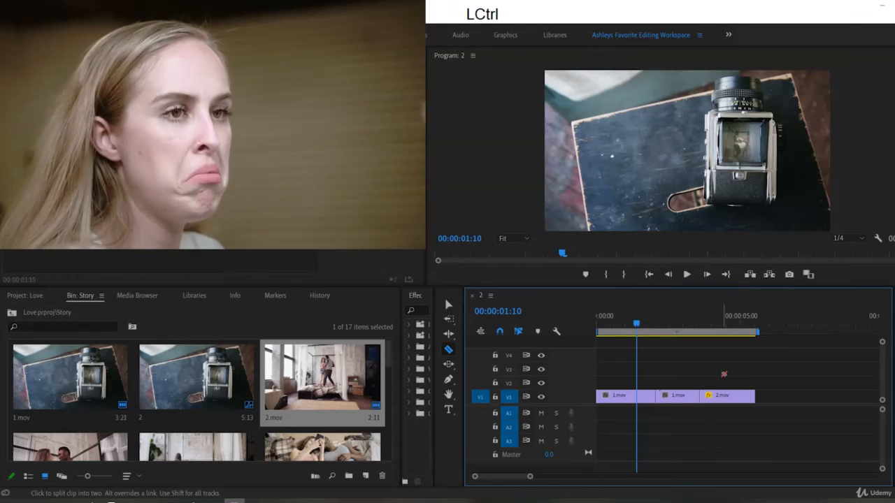
{"action": "key", "text": "ctrl+z"}
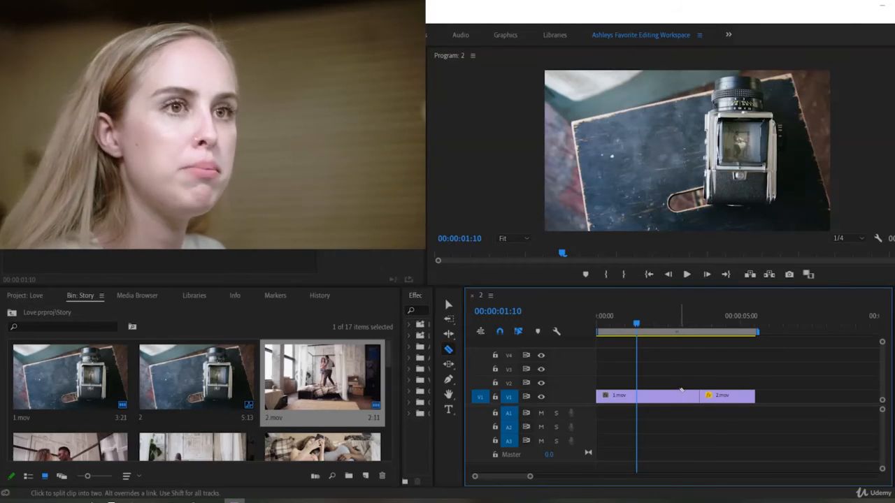
Copy 2.mov on V1 and paste the duplicate at 00:00:06:14, leaving a gap after the original clip.
{"action": "key", "text": "space"}
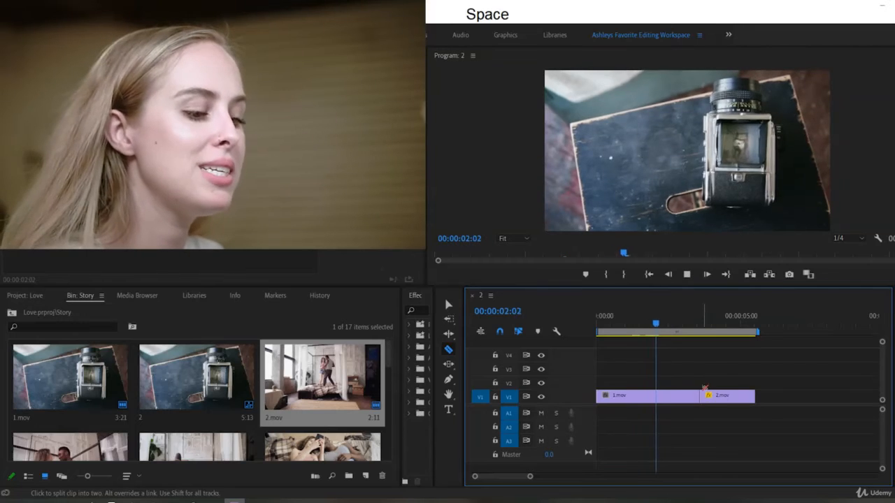
{"action": "key", "text": "v"}
{"action": "left_click", "coordinate": [733, 396]}
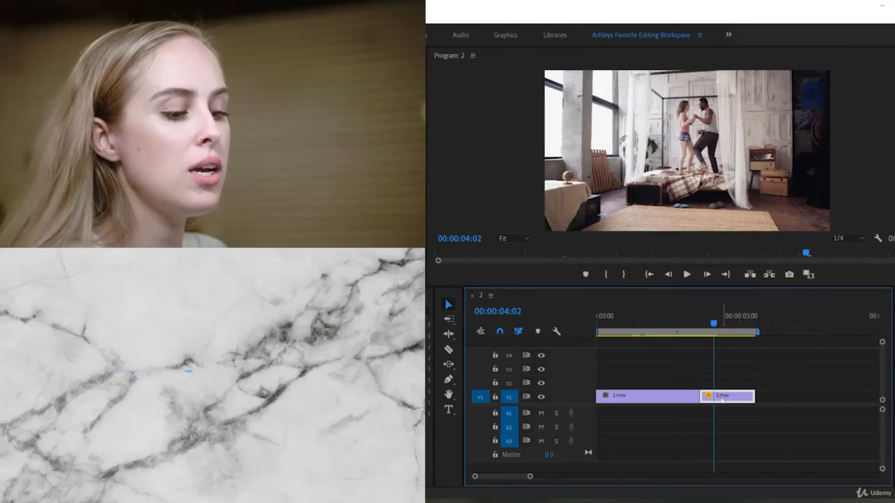
{"action": "key", "text": "ctrl+c"}
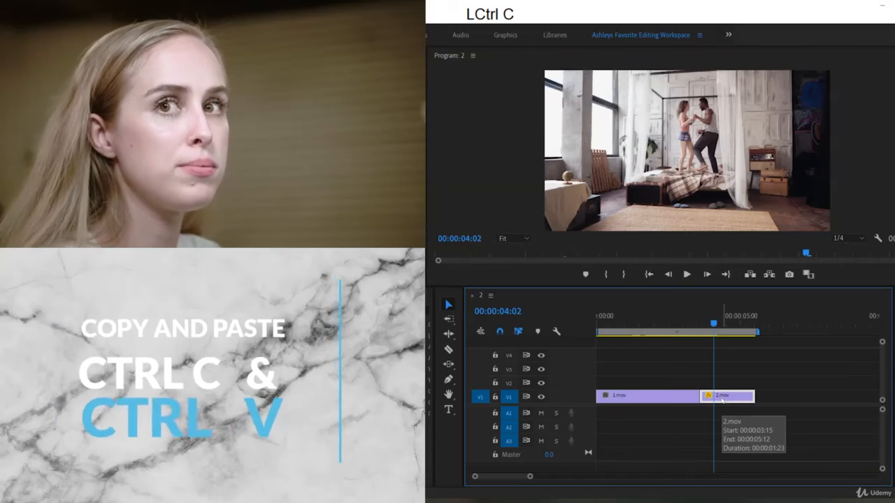
{"action": "left_click", "coordinate": [736, 396]}
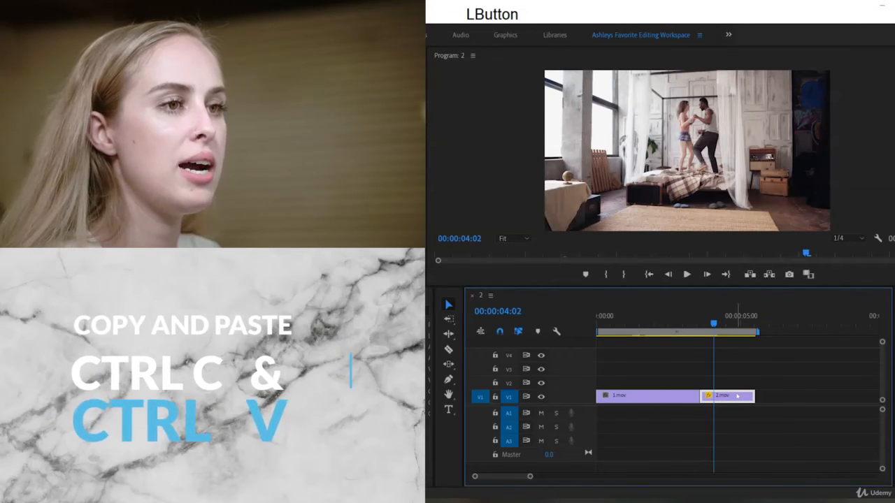
{"action": "key", "text": "ctrl+c"}
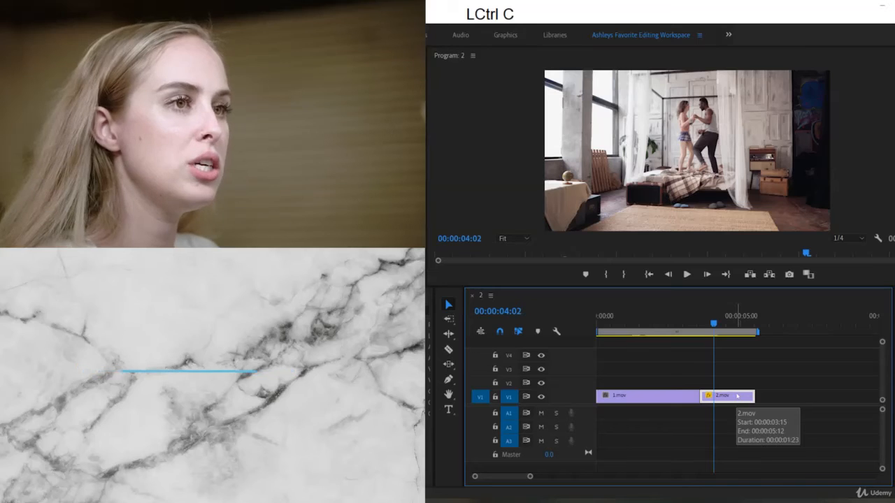
{"action": "left_click", "coordinate": [787, 323]}
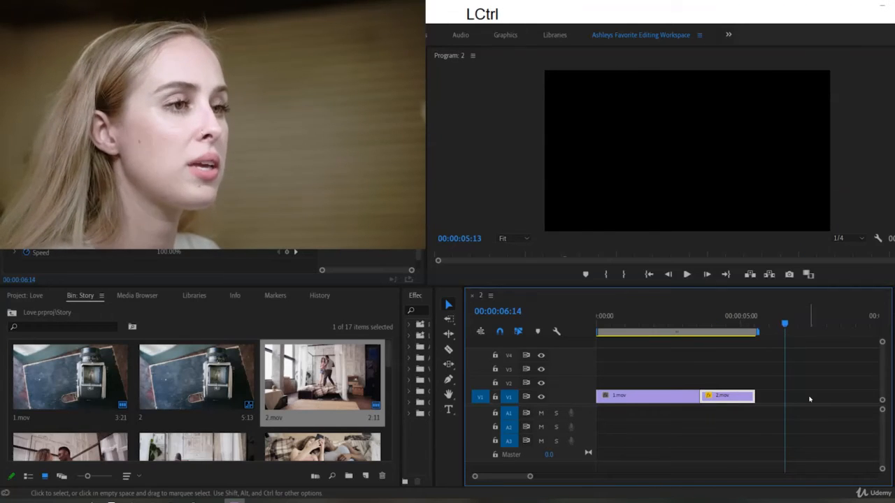
{"action": "key", "text": "ctrl+v"}
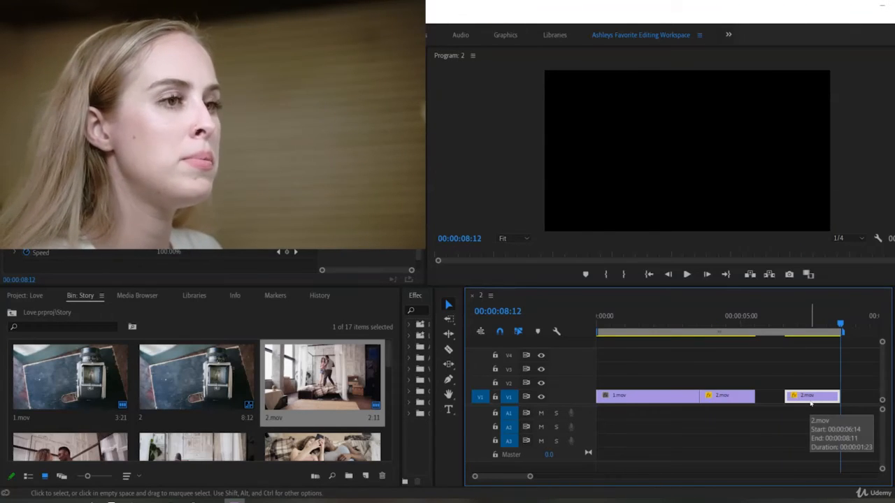
Set the playhead to 00:00:06:13, remove the pasted copy of 2.mov, and select the original 2.mov on V1.
{"action": "left_click", "coordinate": [786, 327]}
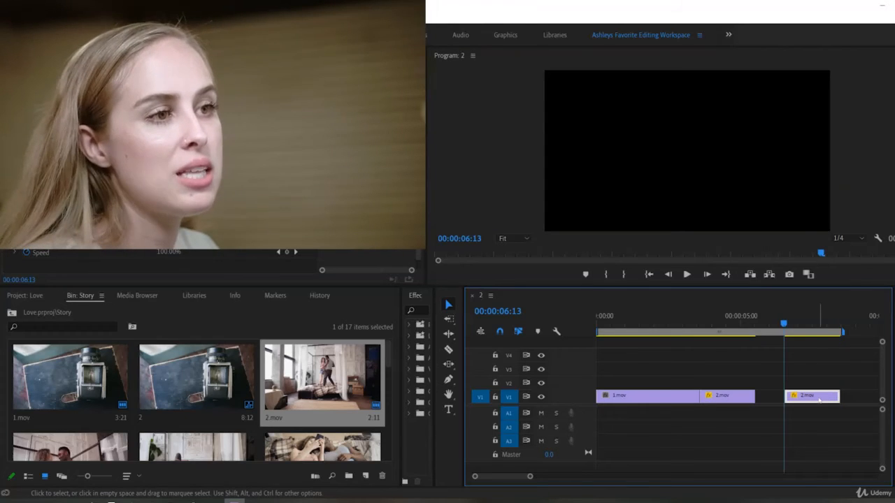
{"action": "left_click_drag", "start_coordinate": [820, 398], "coordinate": [727, 397]}
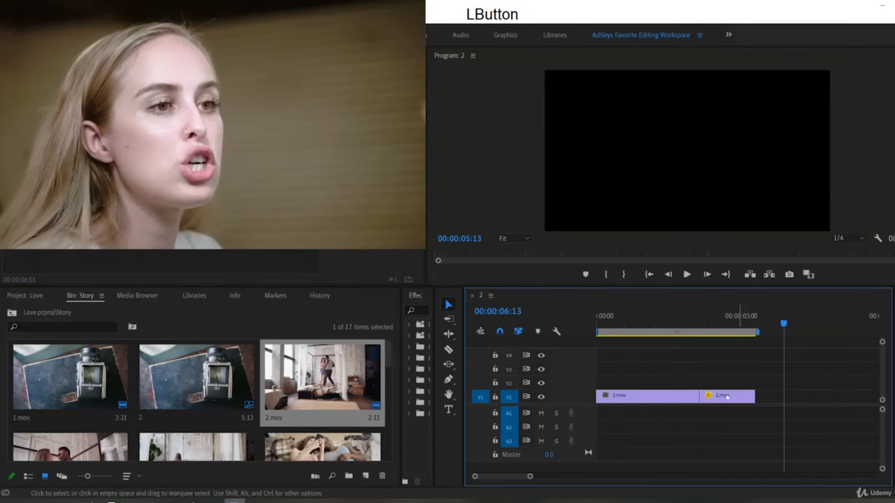
{"action": "left_click", "coordinate": [728, 397]}
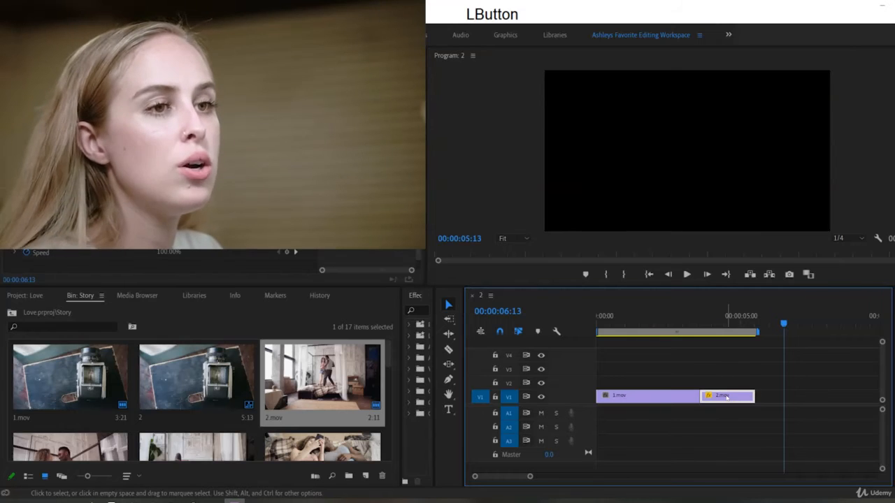
Copy 1.mov on V1 and paste a duplicate of it past the end of 2.mov, leaving a gap.
{"action": "left_click", "coordinate": [662, 400]}
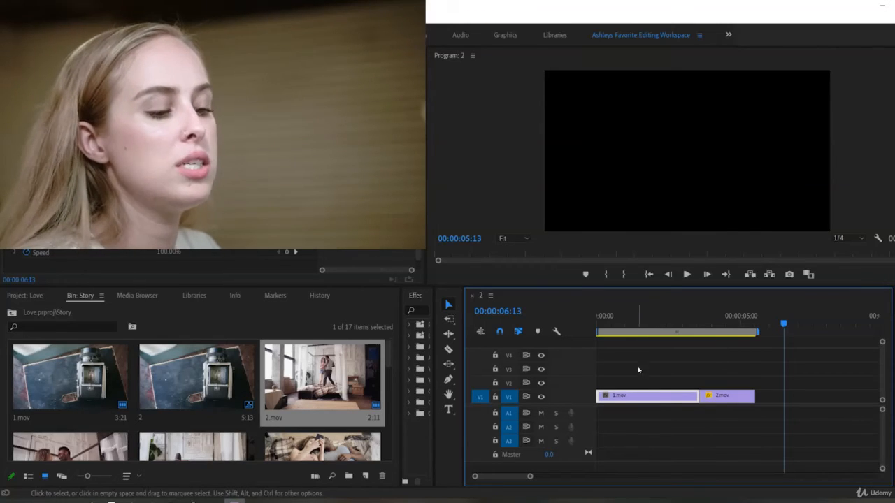
{"action": "key", "text": "ctrl+c"}
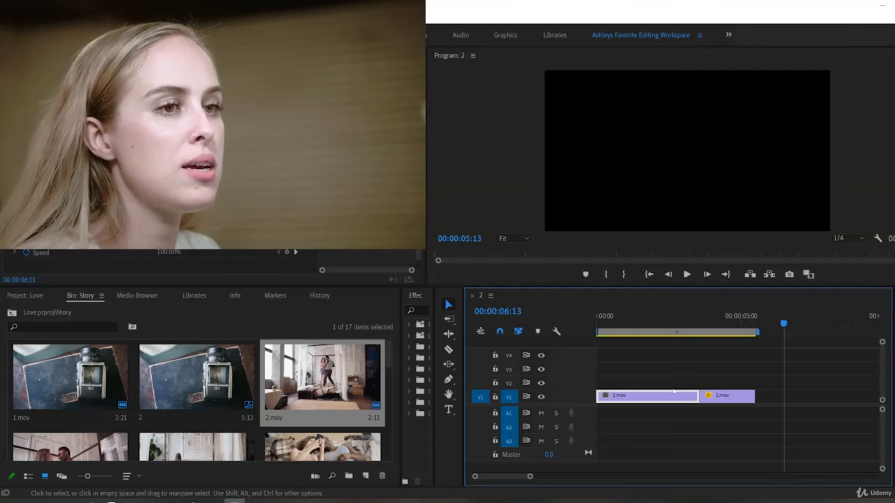
{"action": "left_click", "coordinate": [671, 396]}
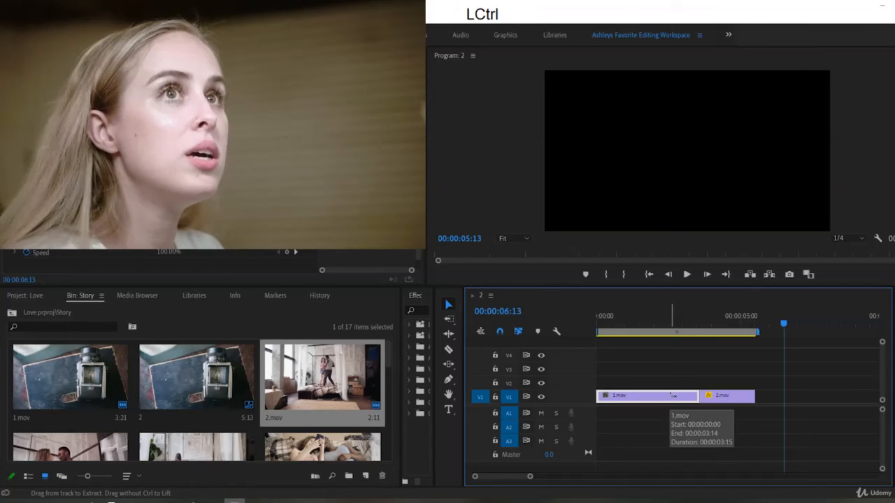
{"action": "key", "text": "ctrl+c"}
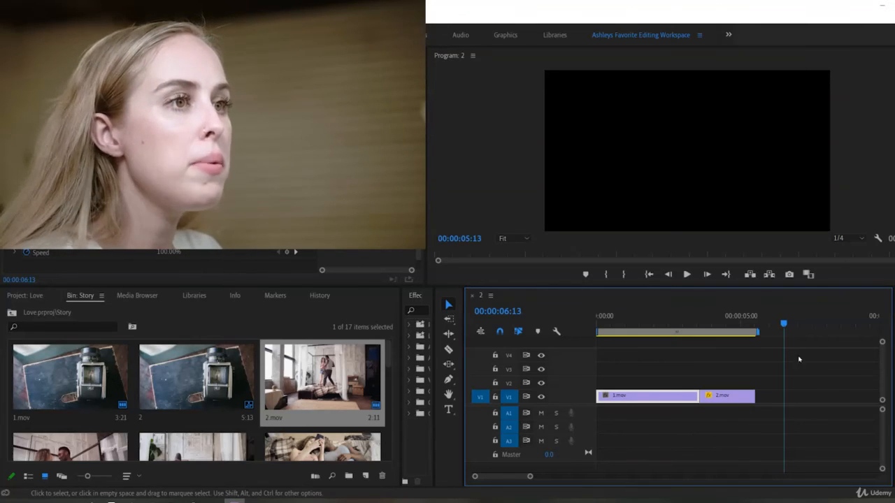
{"action": "left_click", "coordinate": [792, 331], "text": "ctrl"}
{"action": "key", "text": "ctrl+v"}
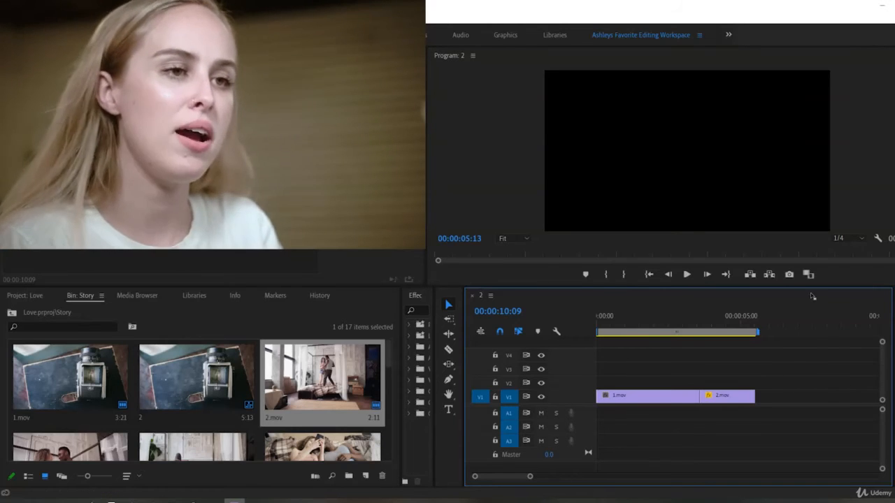
Set the playhead to 00:00:02:00 and append 3.mov and 4.mp4 from the Story bin back to back after 2.mov on V1.
{"action": "left_click", "coordinate": [652, 313]}
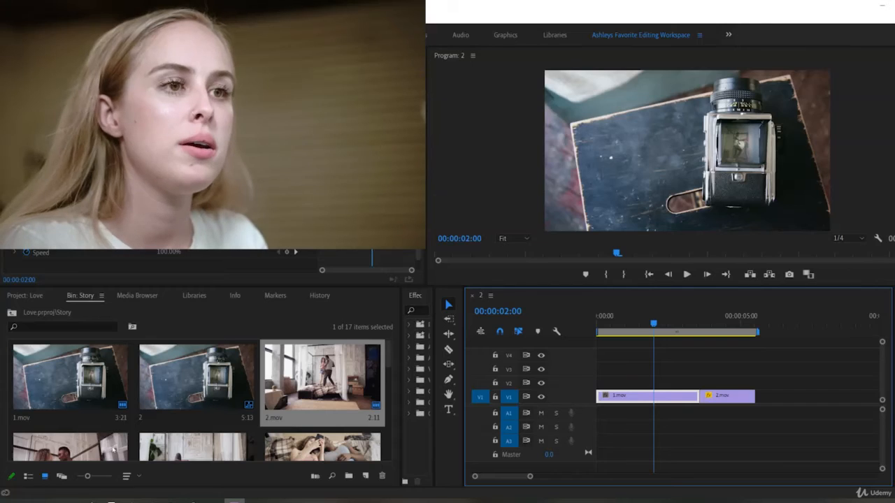
{"action": "left_click_drag", "start_coordinate": [322, 381], "coordinate": [776, 395]}
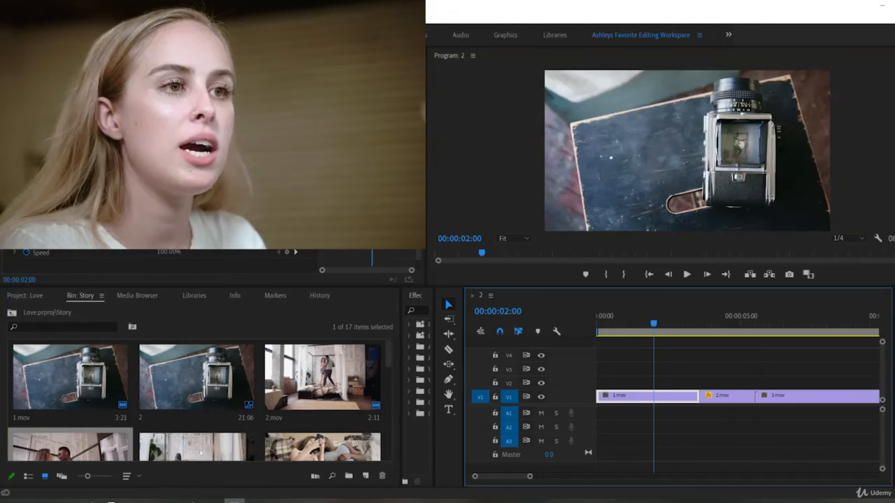
{"action": "left_click_drag", "start_coordinate": [200, 453], "coordinate": [872, 399]}
Ripple trim the start of 3.mov to the playhead twice, first at 00:00:07:04 and again at 00:00:06:08.
{"action": "left_click", "coordinate": [805, 332]}
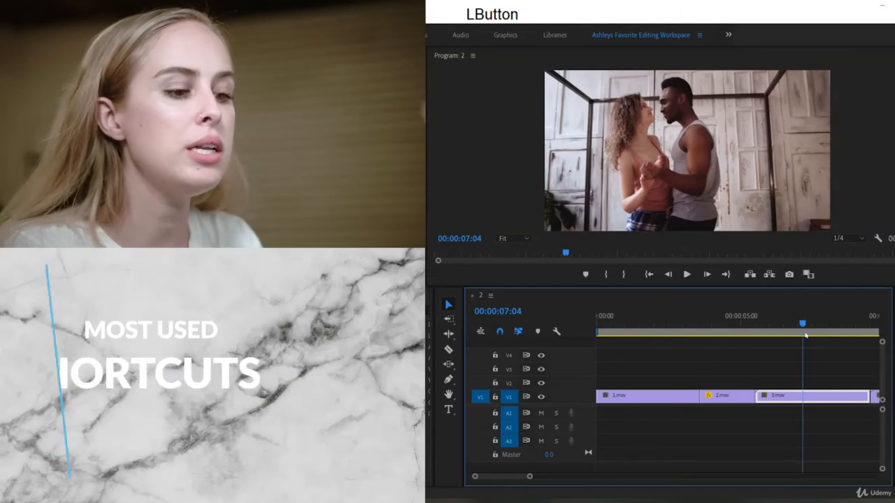
{"action": "key", "text": "q"}
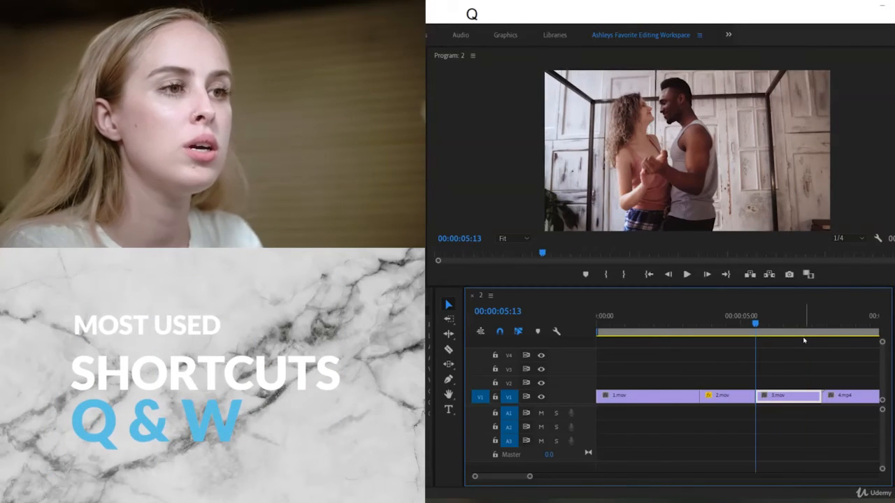
{"action": "left_click", "coordinate": [747, 323]}
{"action": "left_click_drag", "start_coordinate": [747, 323], "coordinate": [780, 325]}
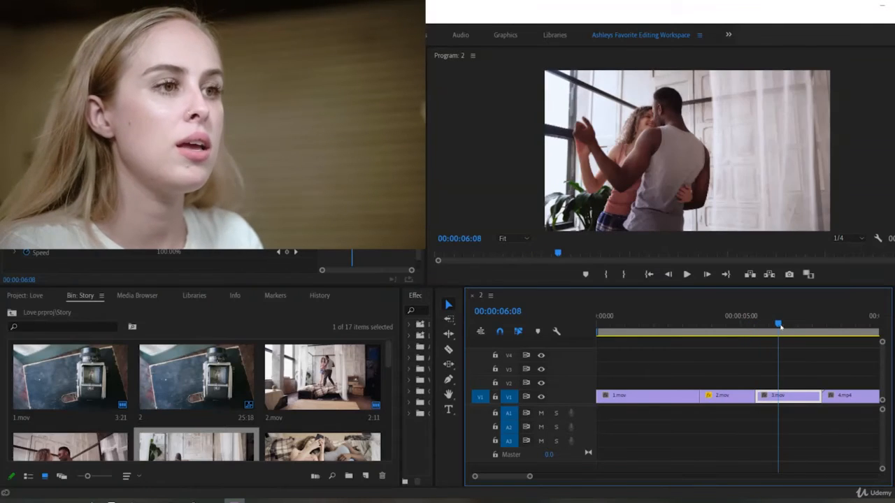
{"action": "key", "text": "q"}
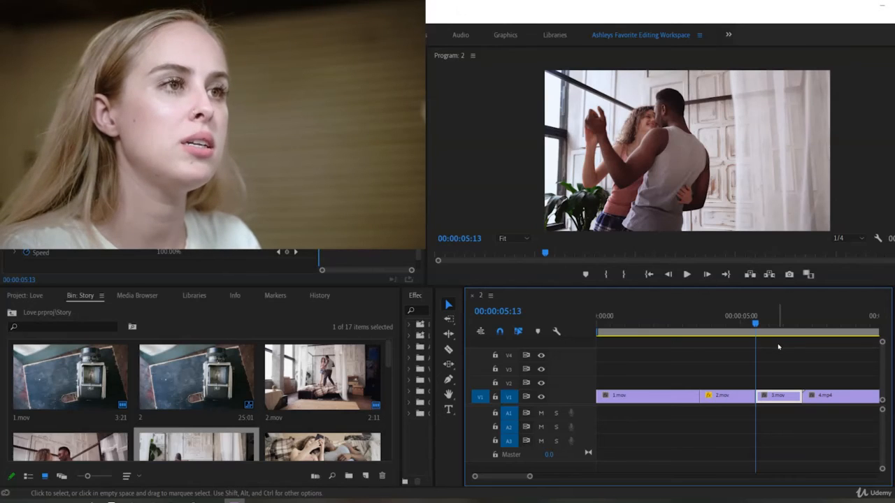
Play 4.mp4 from 00:00:09:15, stop at 00:00:10:04, and ripple trim the clip's end to the playhead.
{"action": "left_click_drag", "start_coordinate": [788, 324], "coordinate": [876, 341]}
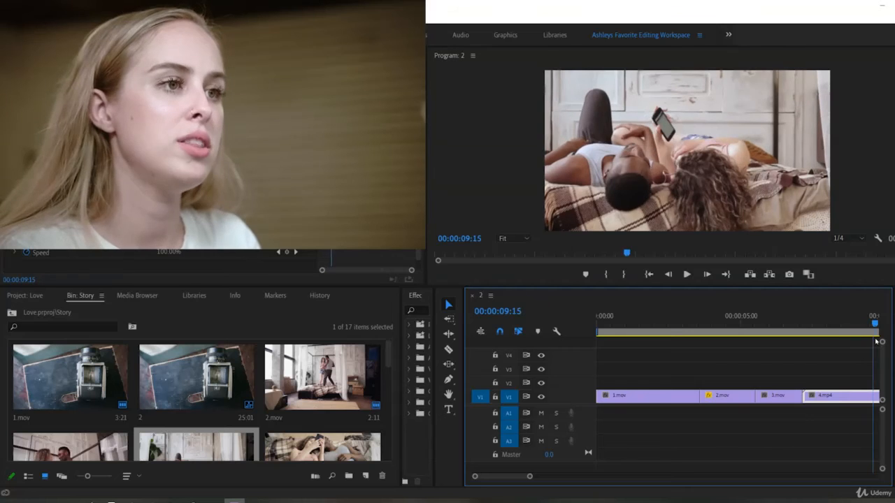
{"action": "key", "text": "space"}
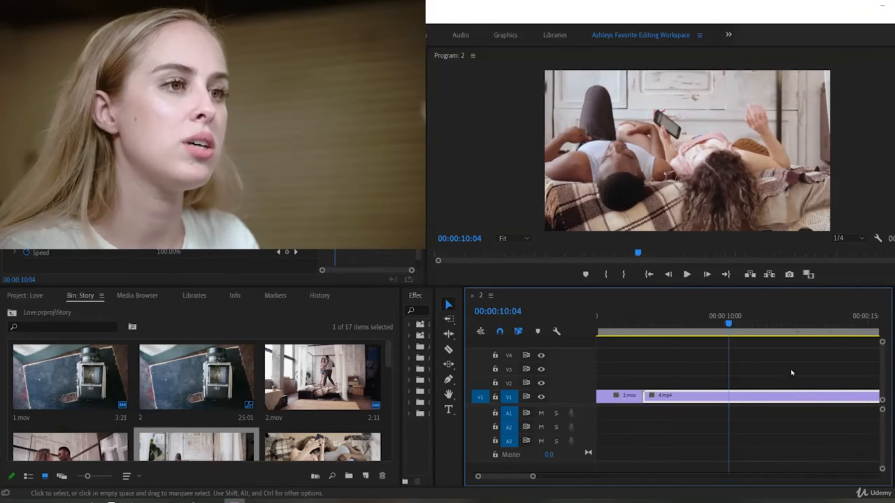
{"action": "scroll", "coordinate": [776, 376], "scroll_direction": "down", "scroll_amount": 5}
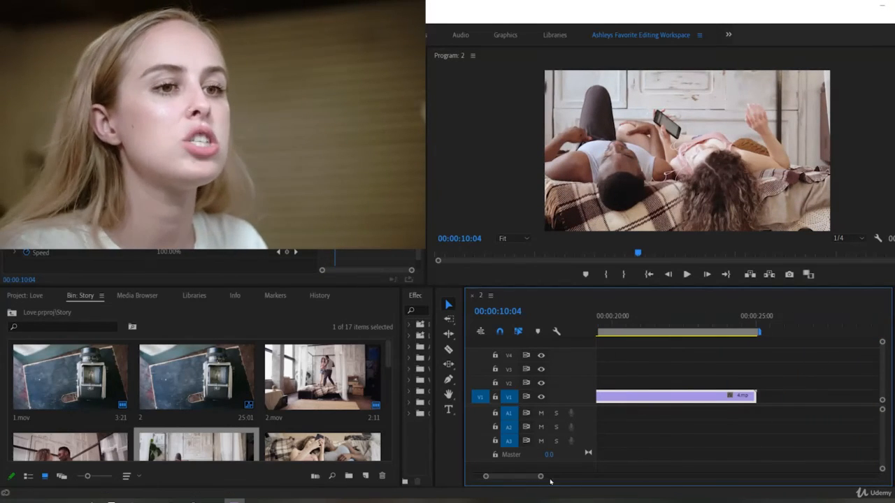
{"action": "left_click_drag", "start_coordinate": [540, 477], "coordinate": [573, 477]}
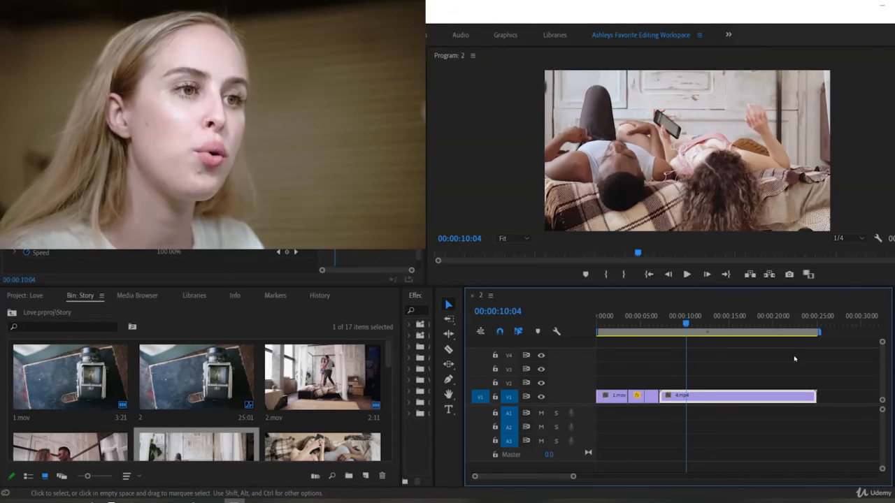
{"action": "key", "text": "w"}
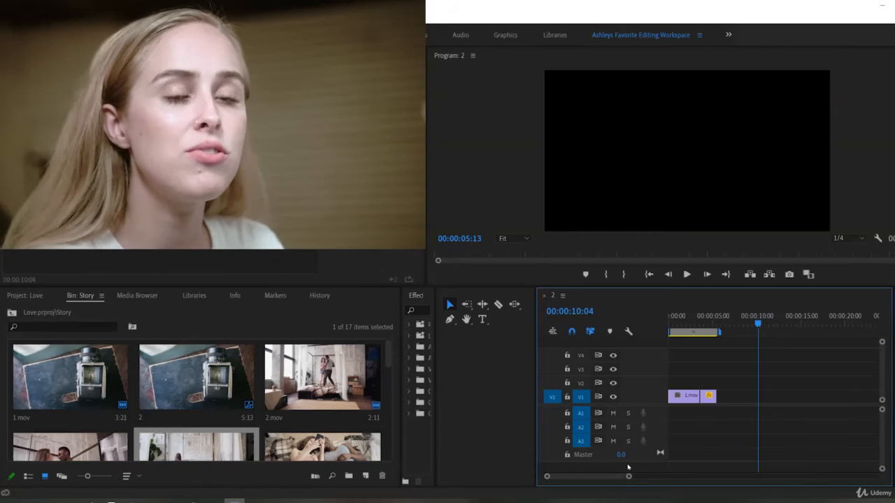
Move the playhead to 00:00:04:12, within 2.mov on V1.
{"action": "left_click_drag", "start_coordinate": [629, 477], "coordinate": [680, 476]}
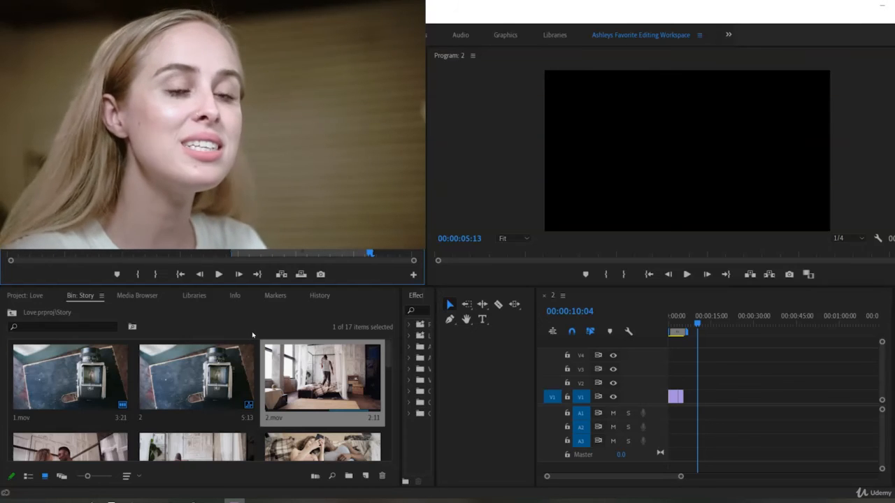
{"action": "left_click", "coordinate": [684, 312]}
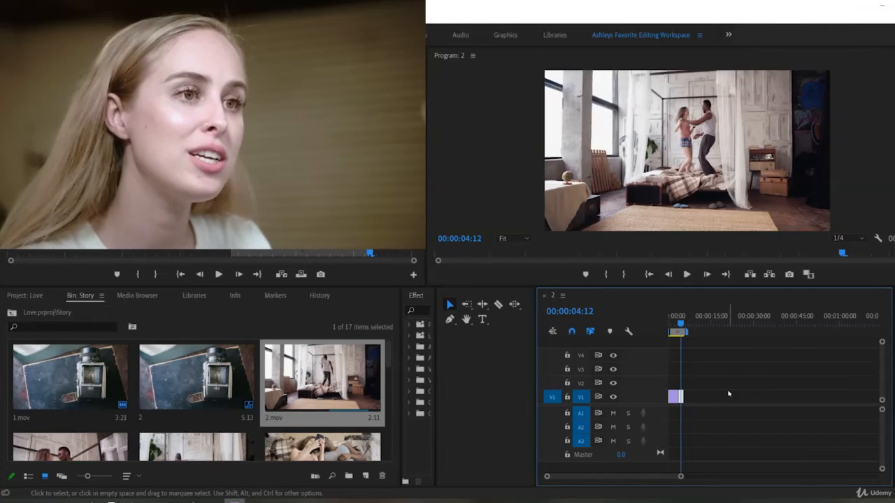